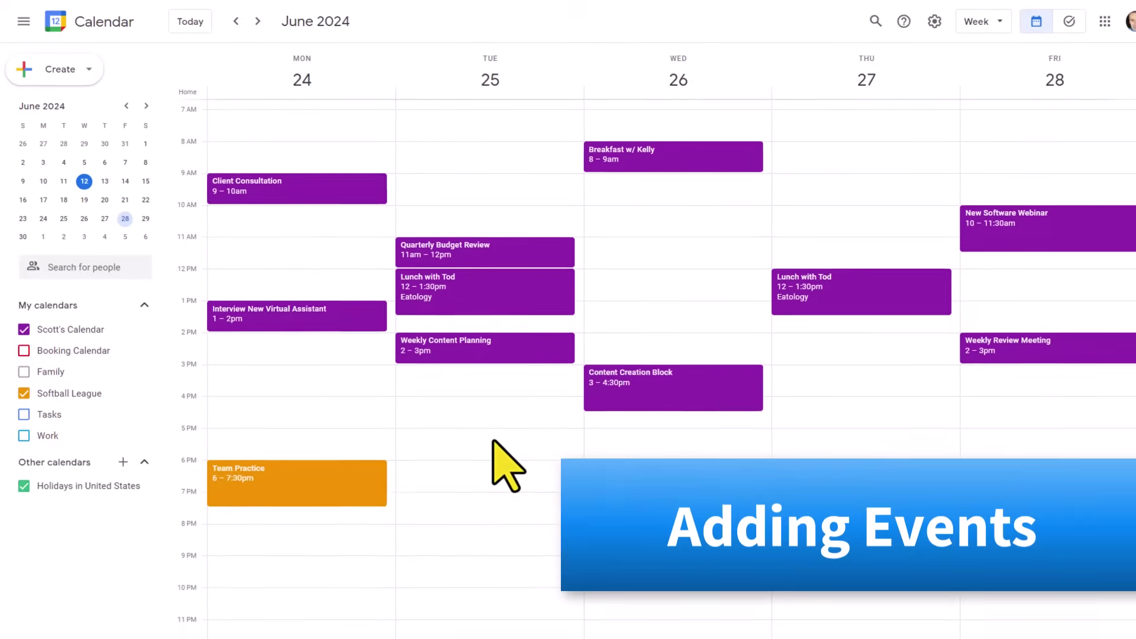
- Add an 11am–12pm lunch event with a contact on Wednesday, June 26
{"action": "scroll", "coordinate": [618, 335], "scroll_direction": "up", "scroll_amount": 2}
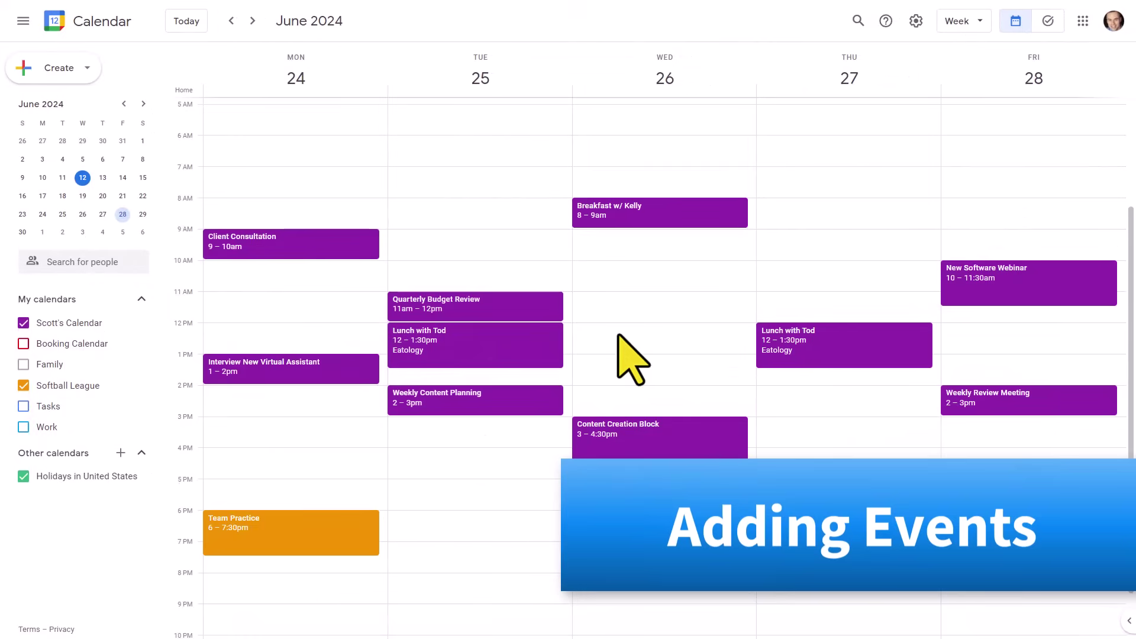
{"action": "left_click", "coordinate": [625, 299]}
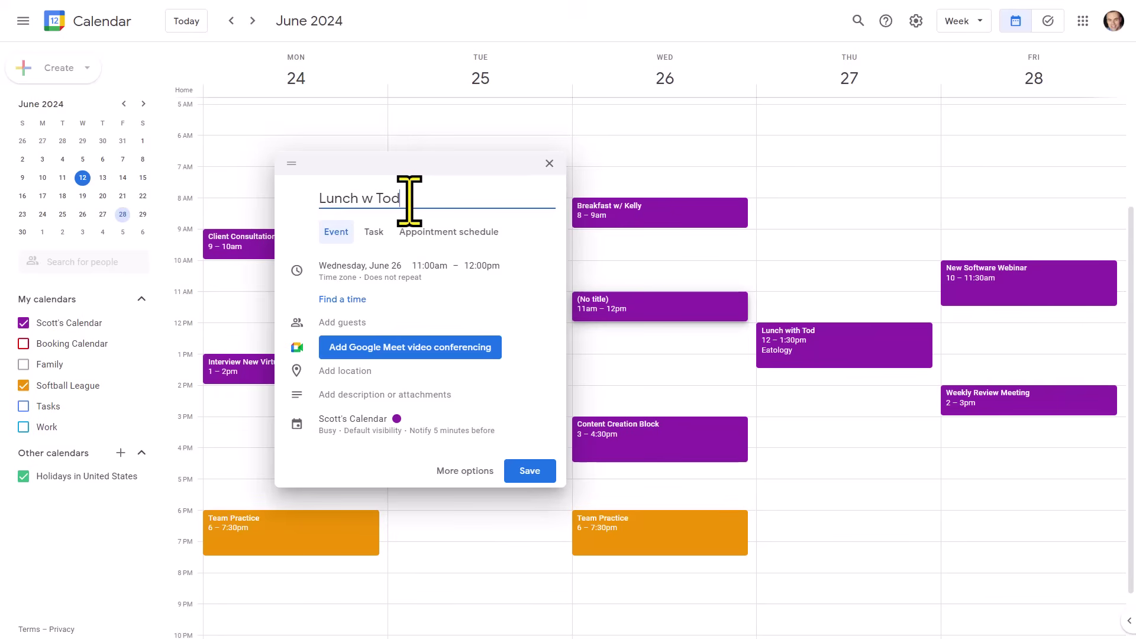
{"action": "key", "text": "Return"}
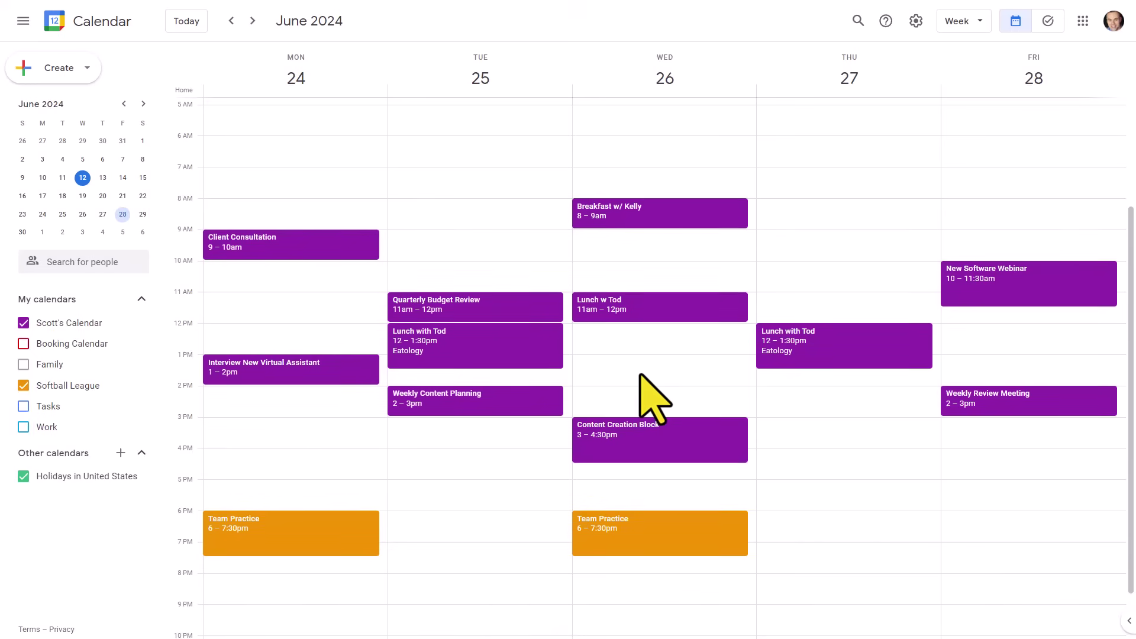
- Open a Jun 26, 12:00–1:00pm event in the full editor and enter the meeting title
{"action": "left_click", "coordinate": [624, 331]}
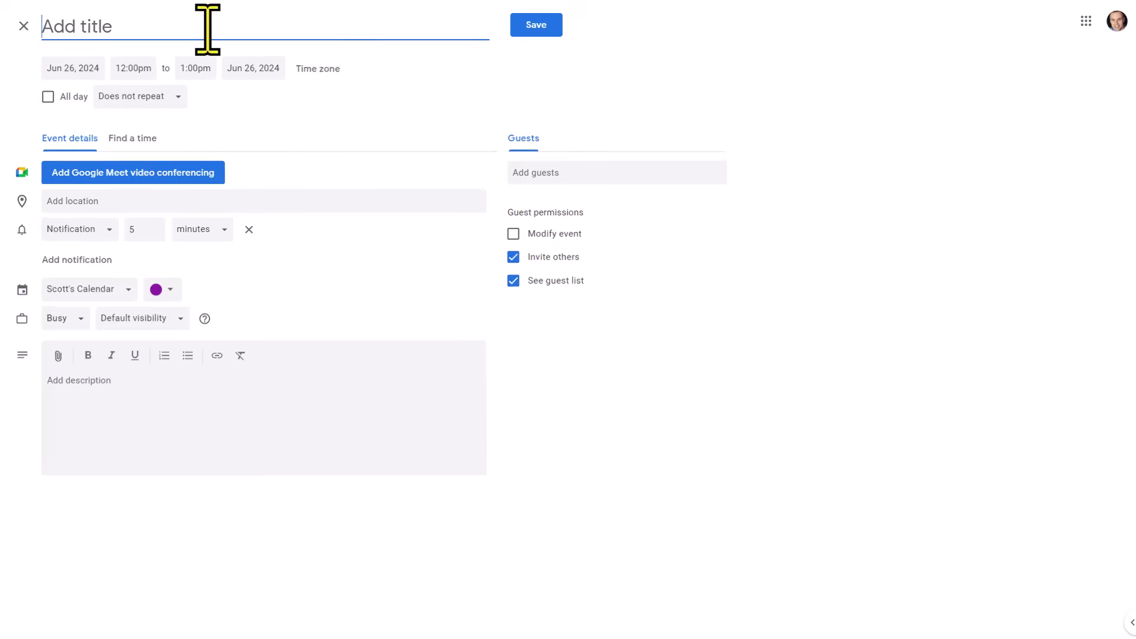
{"action": "type", "text": "Meeting w Jen"}
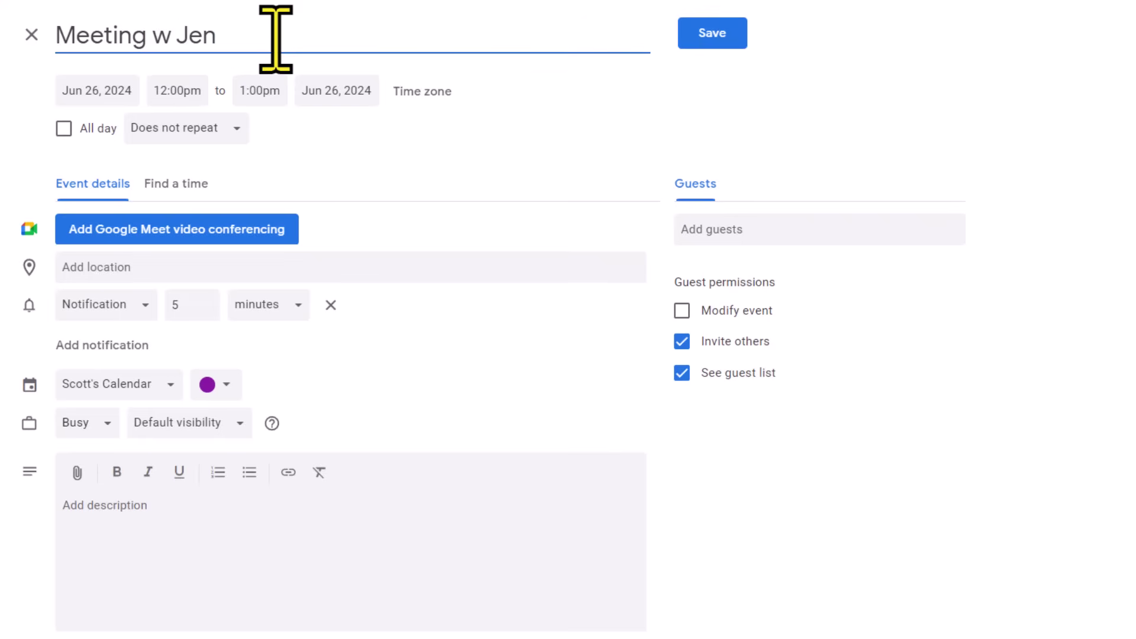
- Change the meeting's end time from 1:00pm to 12:30pm, leaving the Jun 26 start date
{"action": "left_click", "coordinate": [370, 163]}
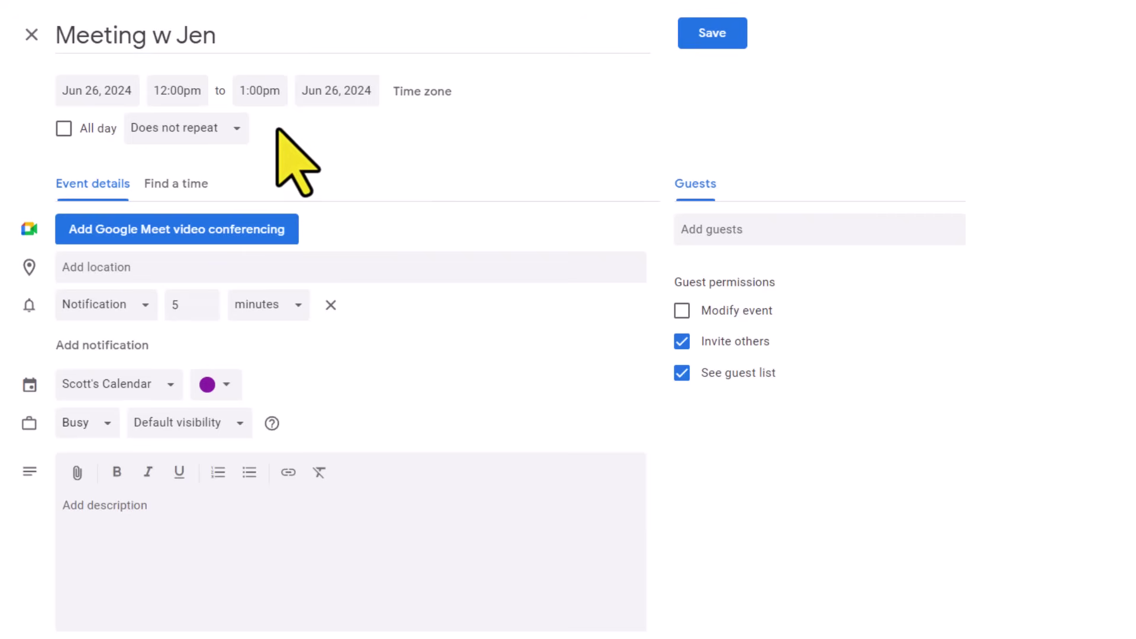
{"action": "left_click", "coordinate": [102, 99]}
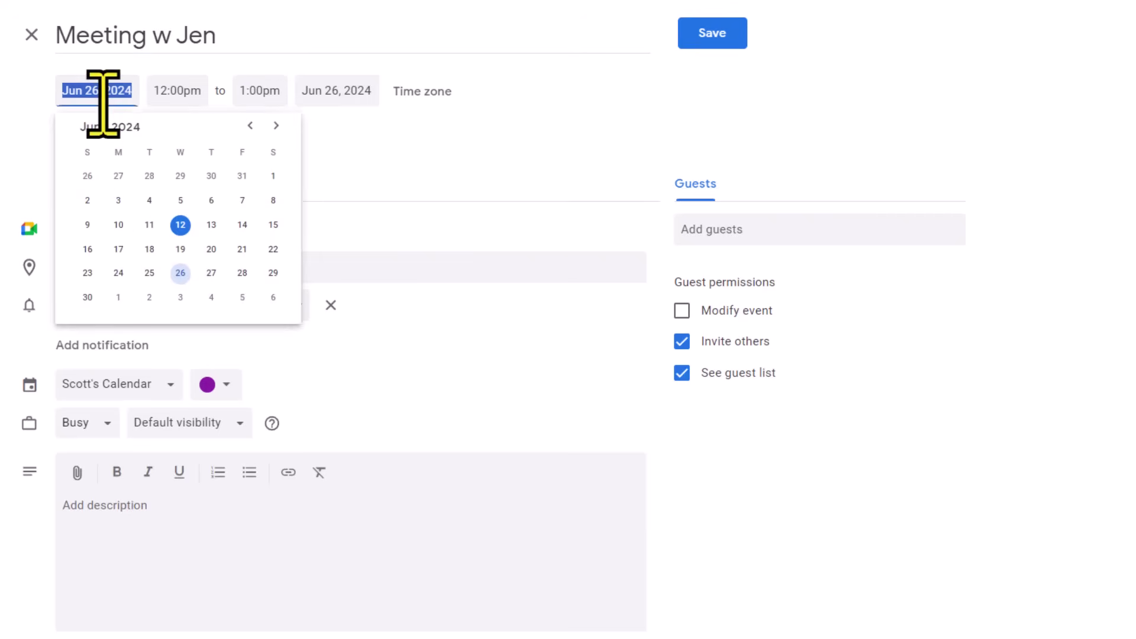
{"action": "left_click", "coordinate": [353, 152]}
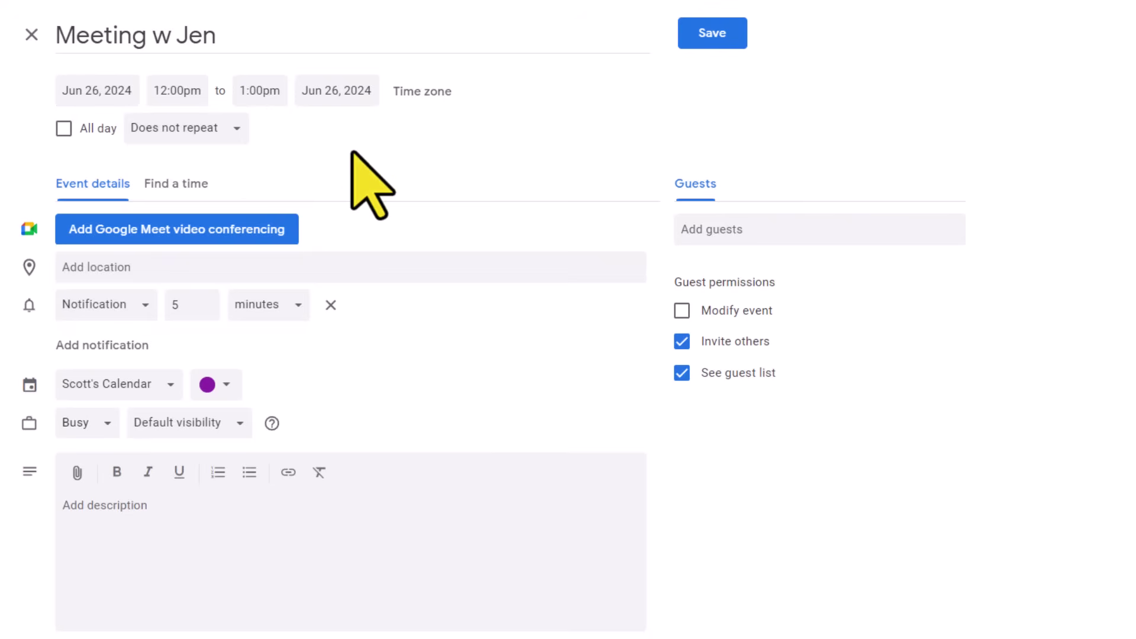
{"action": "left_click", "coordinate": [259, 92]}
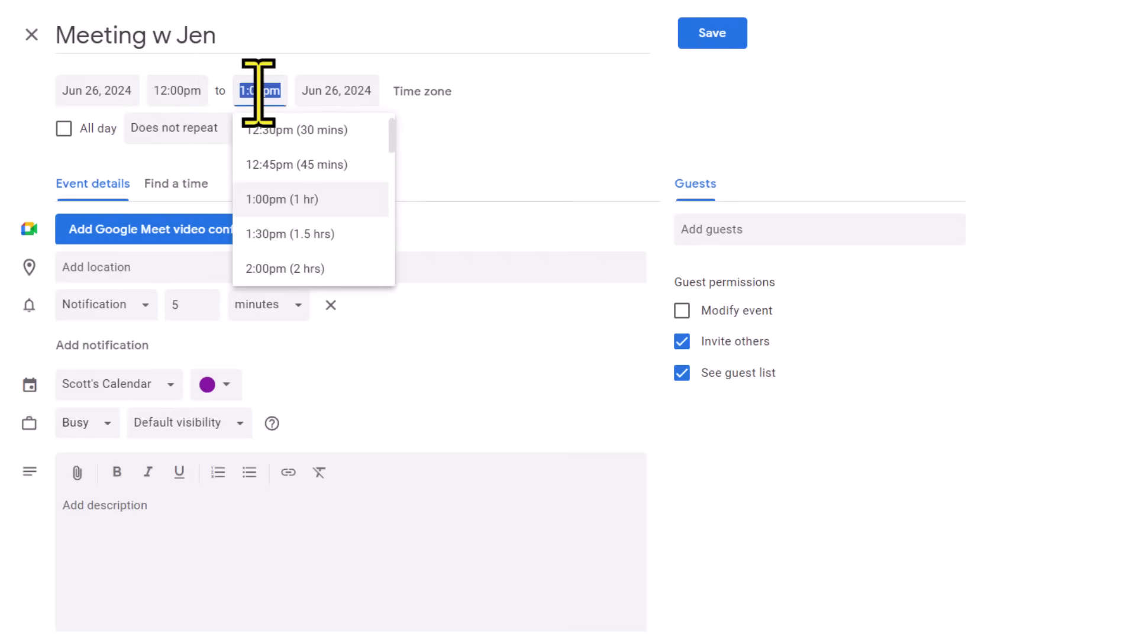
{"action": "left_click", "coordinate": [320, 135]}
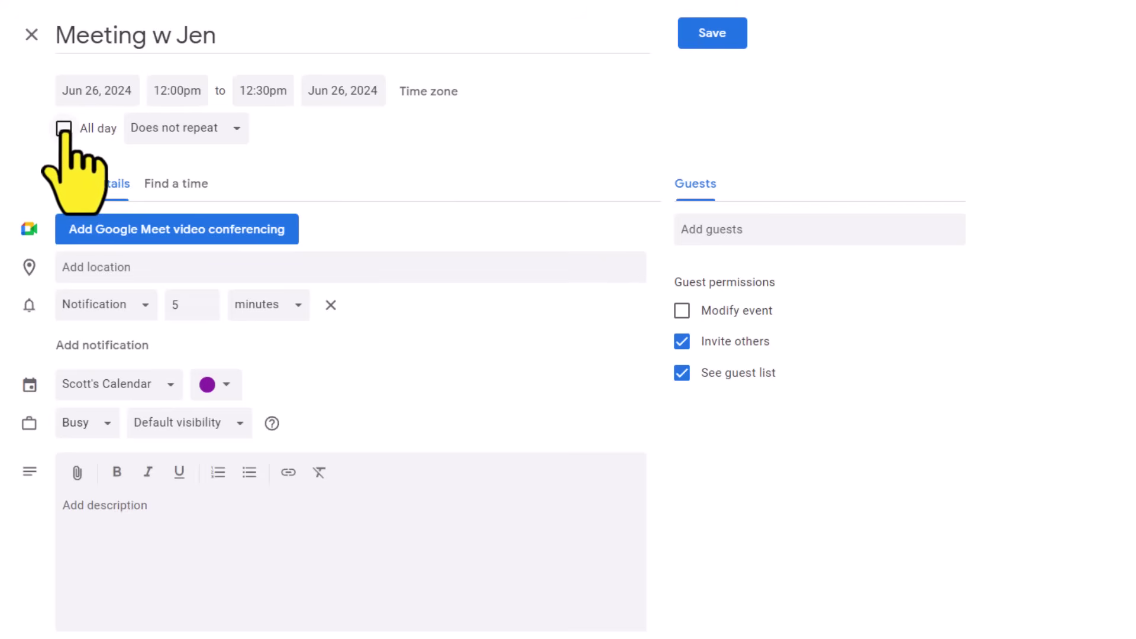
{"action": "left_click", "coordinate": [64, 129]}
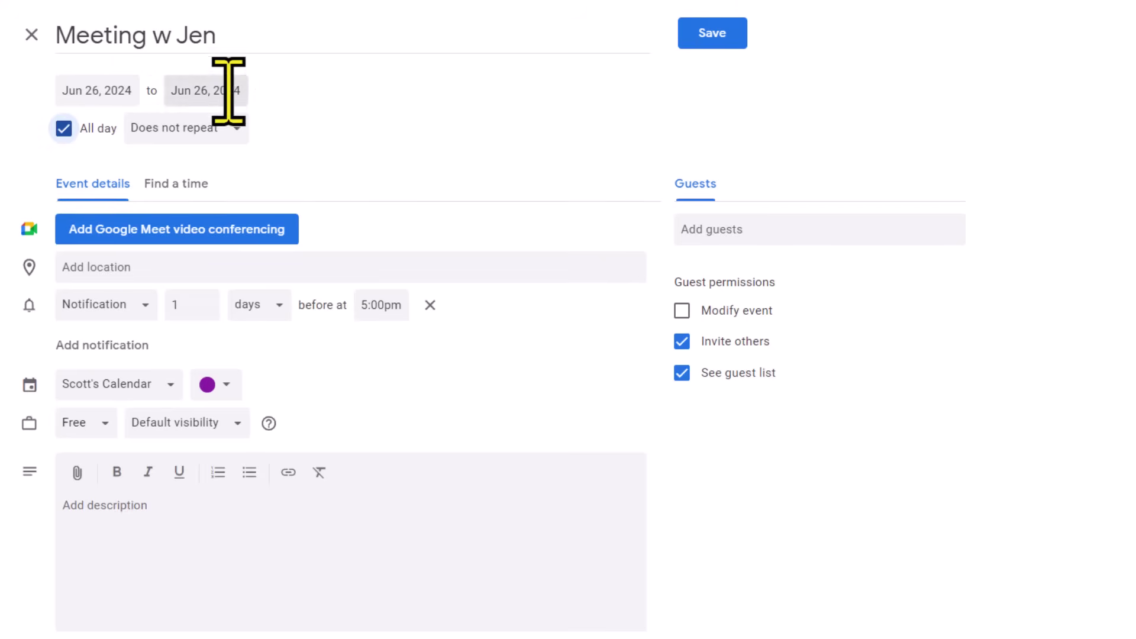
{"action": "left_click", "coordinate": [64, 129]}
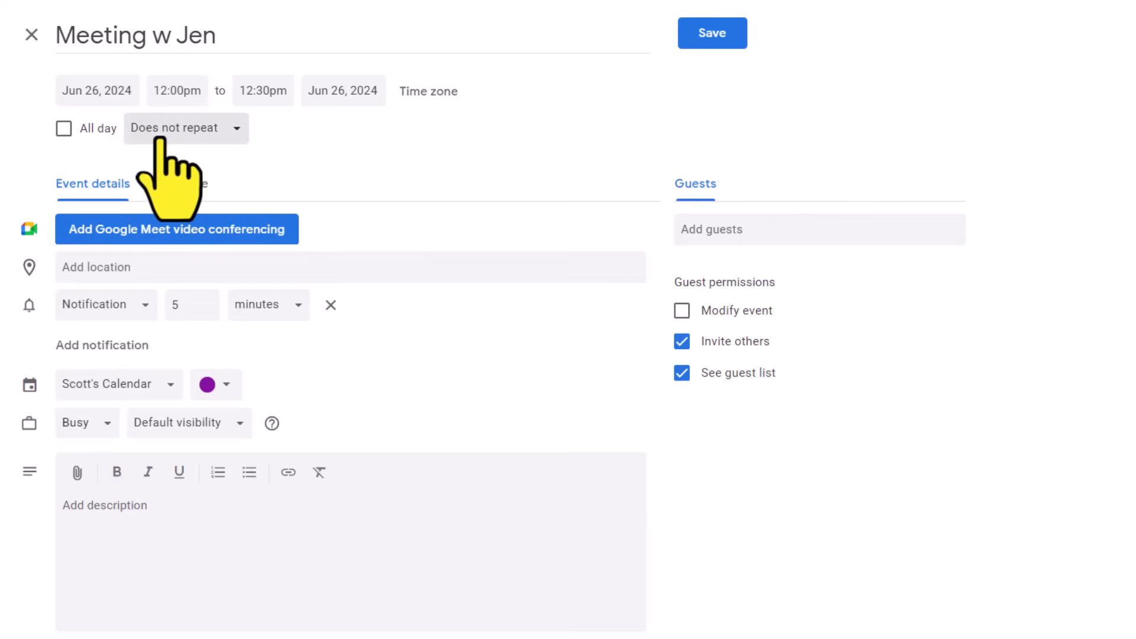
- Choose Custom… from the repeat options to bring up the Custom recurrence dialog
{"action": "left_click", "coordinate": [221, 133]}
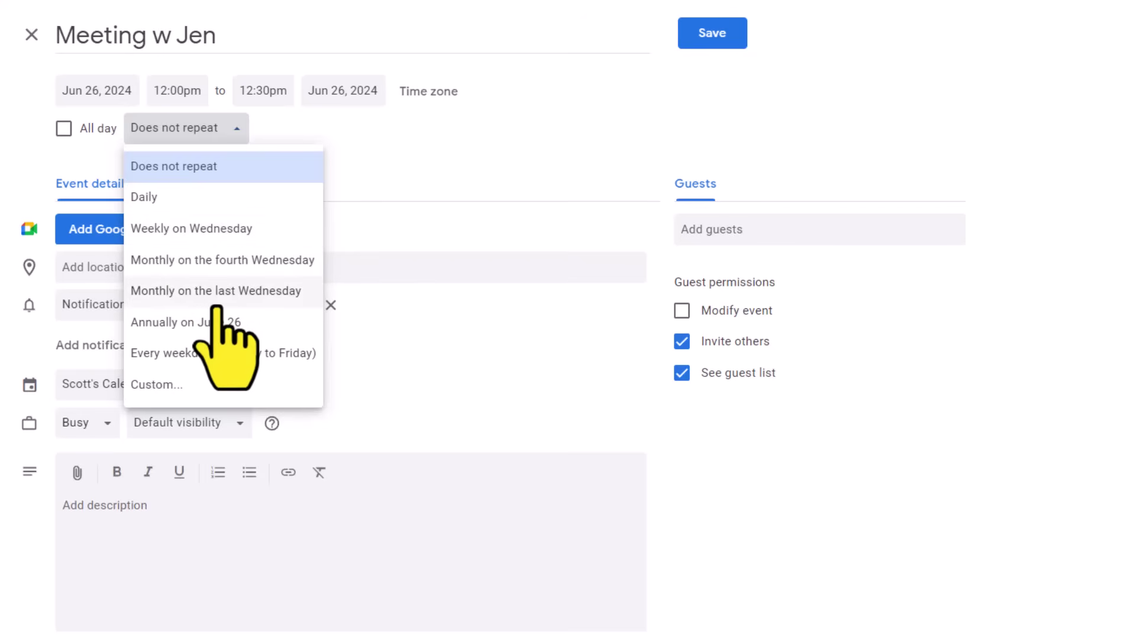
{"action": "left_click", "coordinate": [159, 385]}
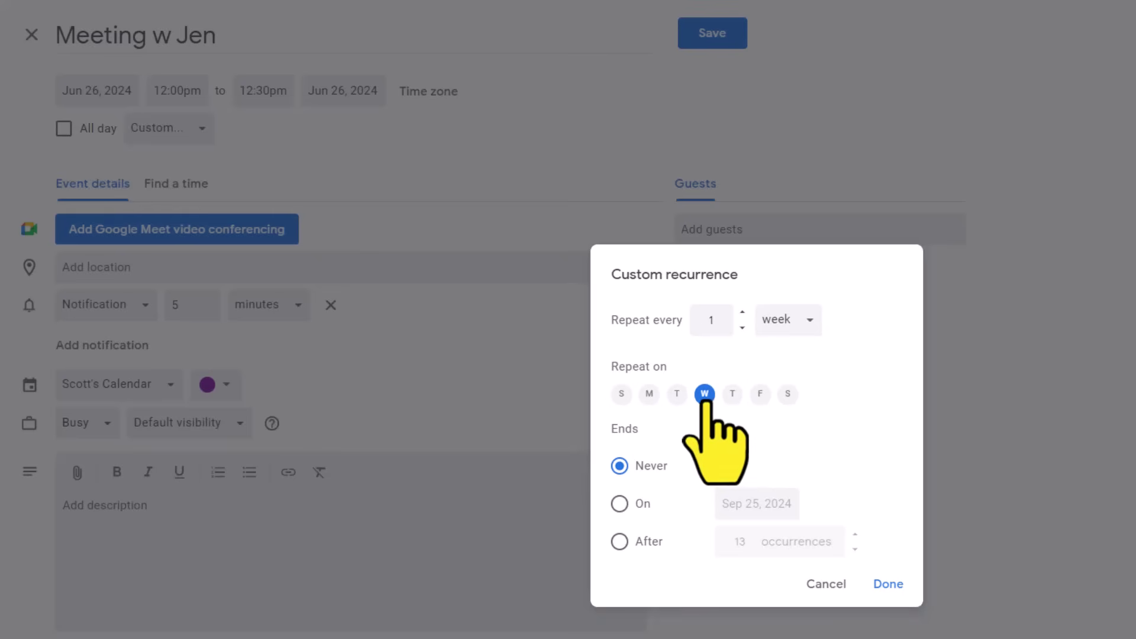
- Repeat the meeting weekly on Wednesday and Friday, ending after 9 occurrences
{"action": "left_click", "coordinate": [760, 395]}
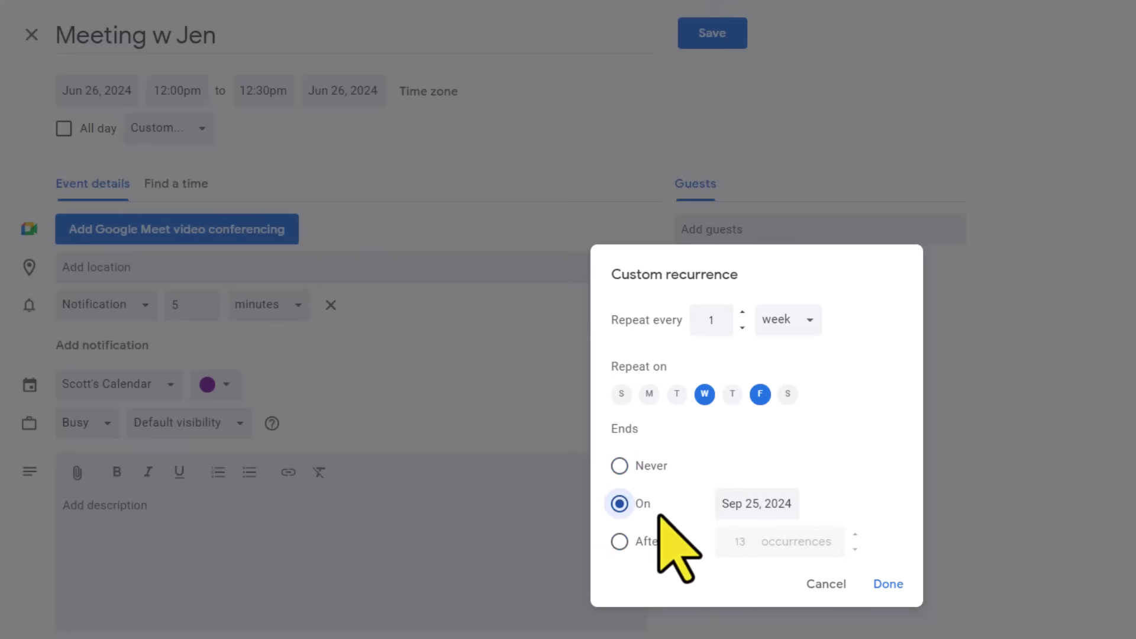
{"action": "left_click", "coordinate": [756, 509]}
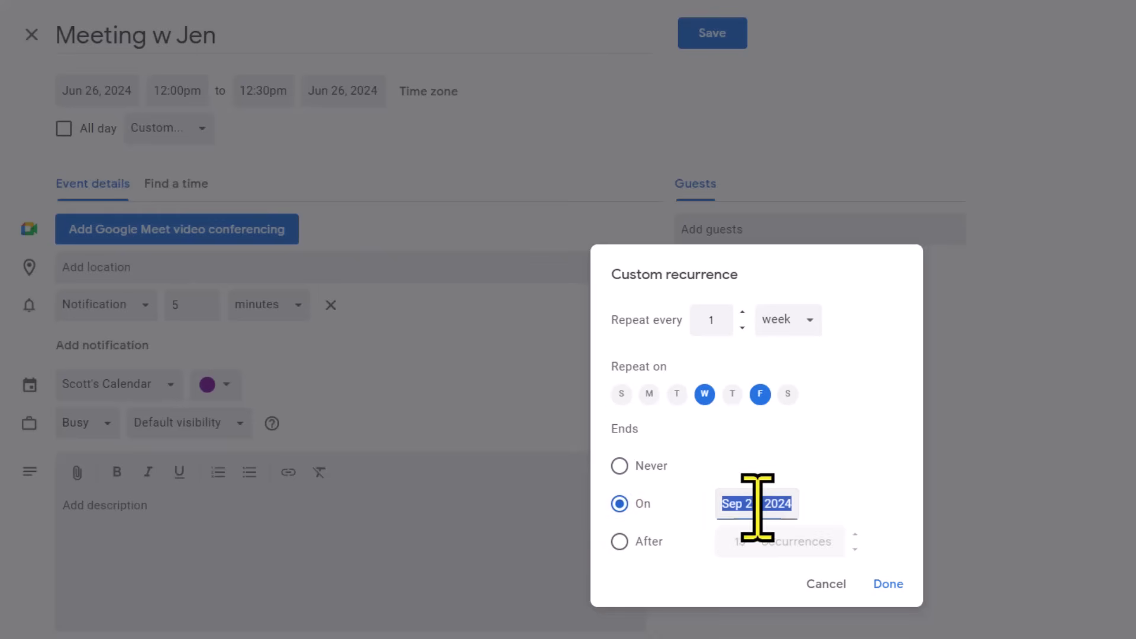
{"action": "left_click", "coordinate": [910, 540]}
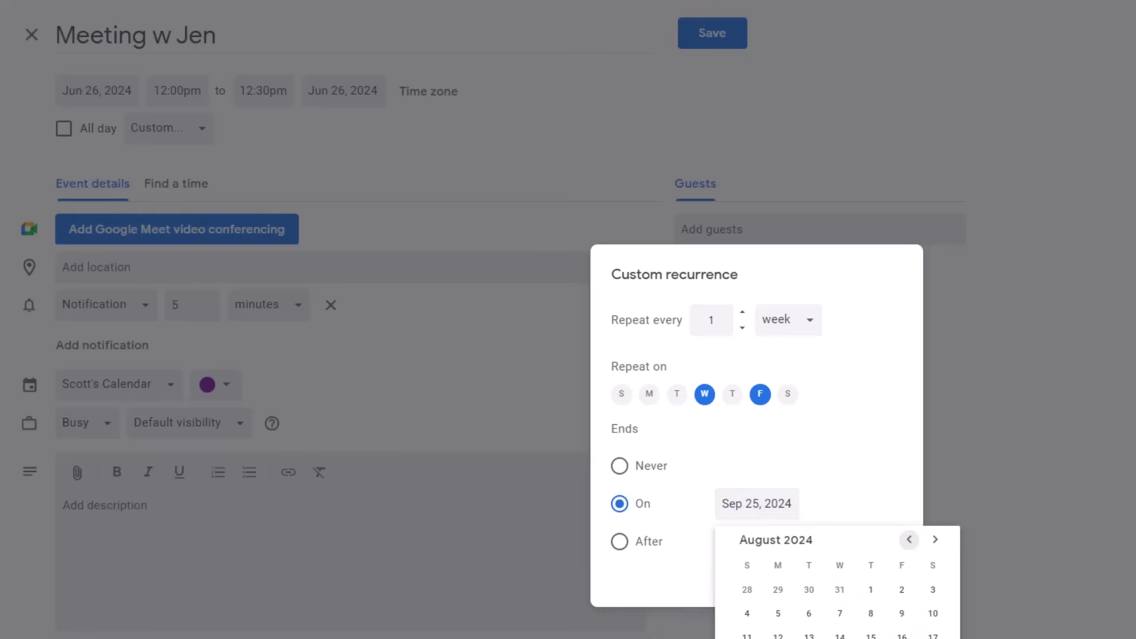
{"action": "left_click", "coordinate": [933, 638]}
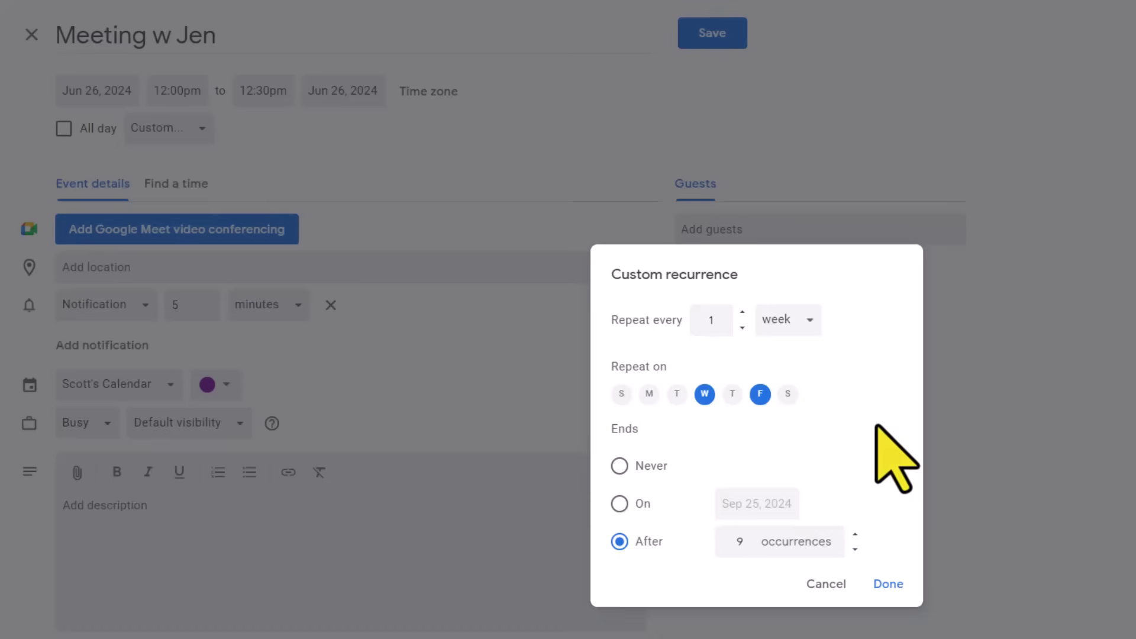
{"action": "left_click", "coordinate": [888, 584]}
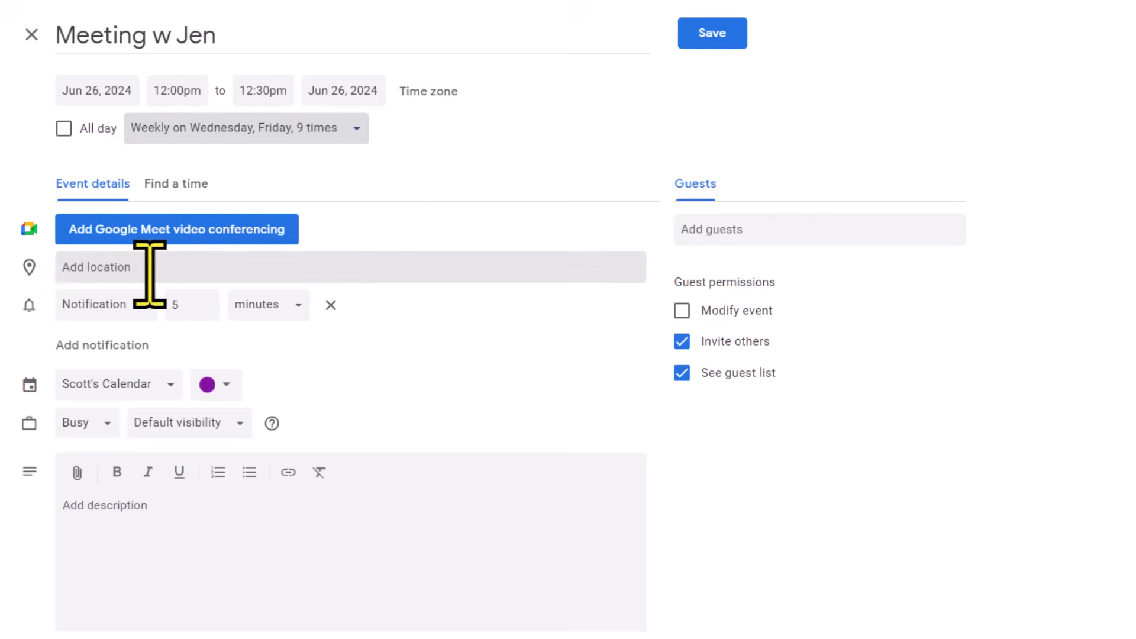
- Set the location to Eatology in Vernon, BC, and preview it on the map
{"action": "type", "text": "eatolo"}
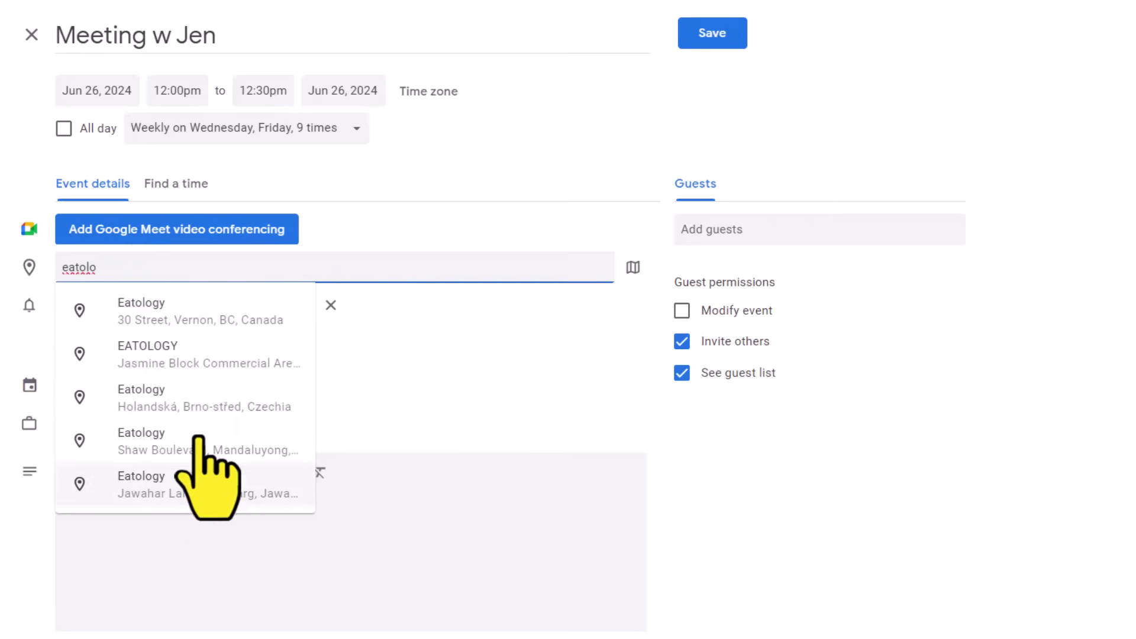
{"action": "left_click", "coordinate": [155, 311]}
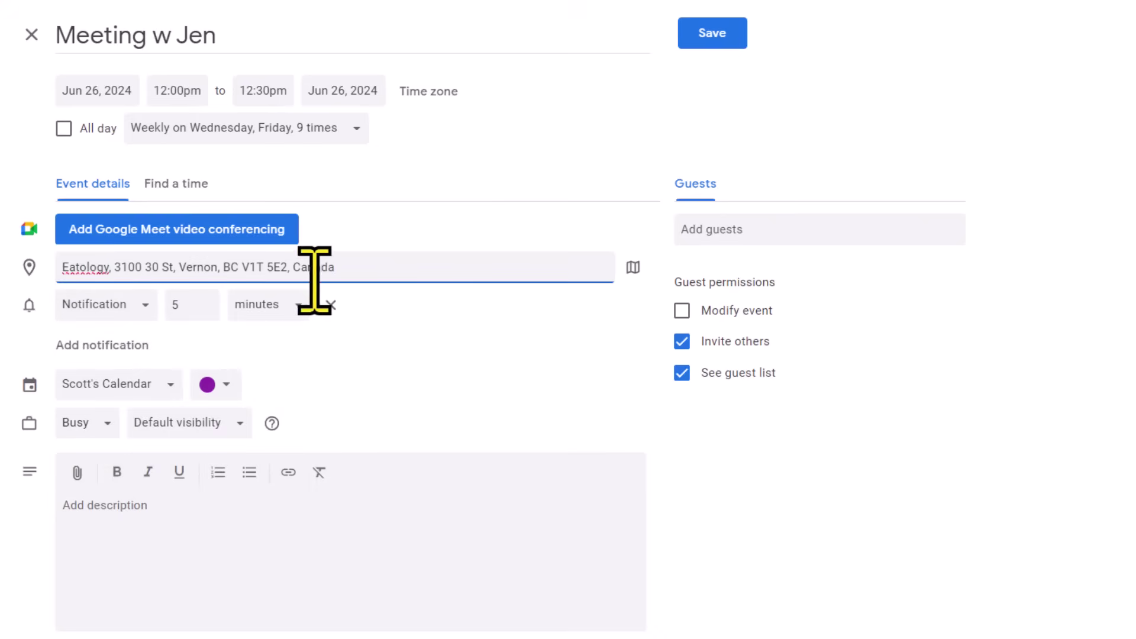
{"action": "left_click", "coordinate": [522, 234]}
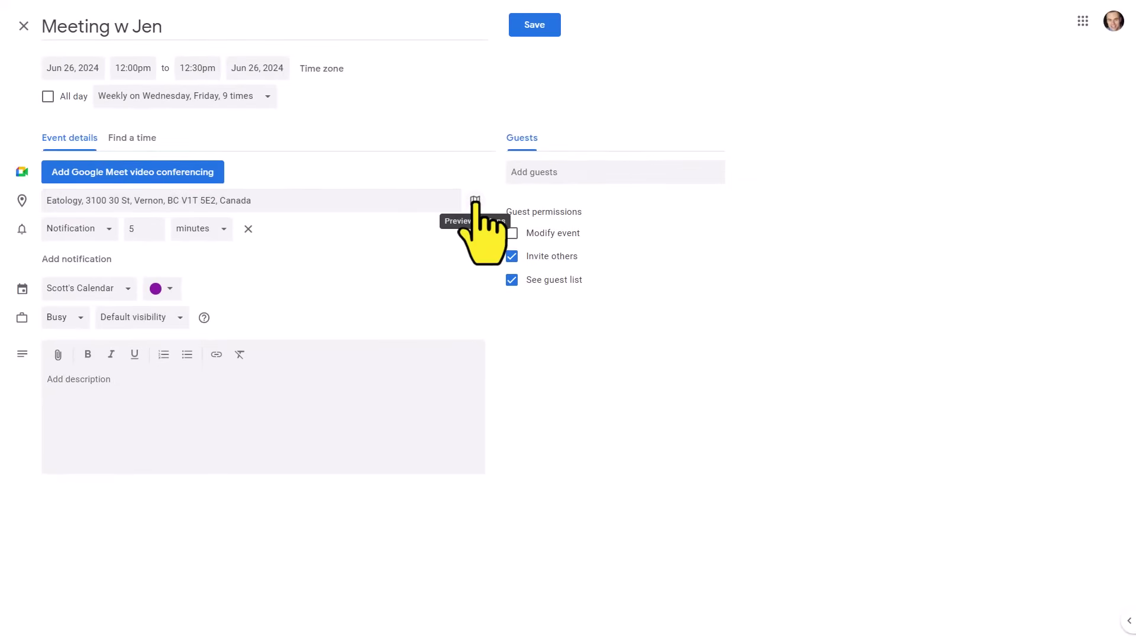
{"action": "left_click", "coordinate": [475, 201]}
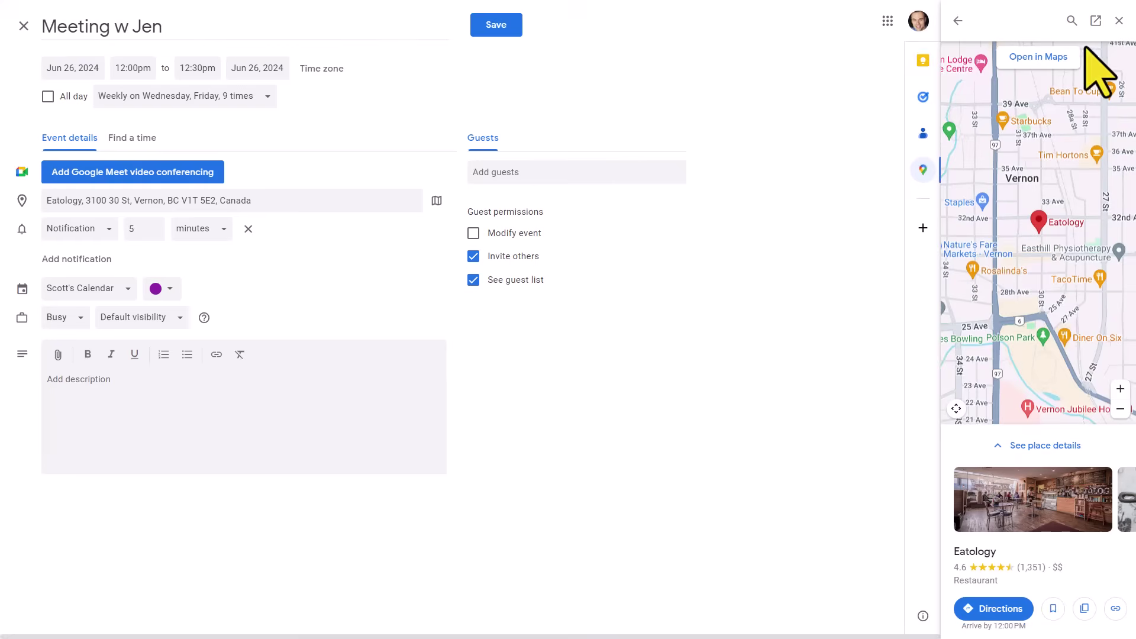
- Close the map preview and change the notification from 5 to 20 minutes before
{"action": "left_click", "coordinate": [1118, 21]}
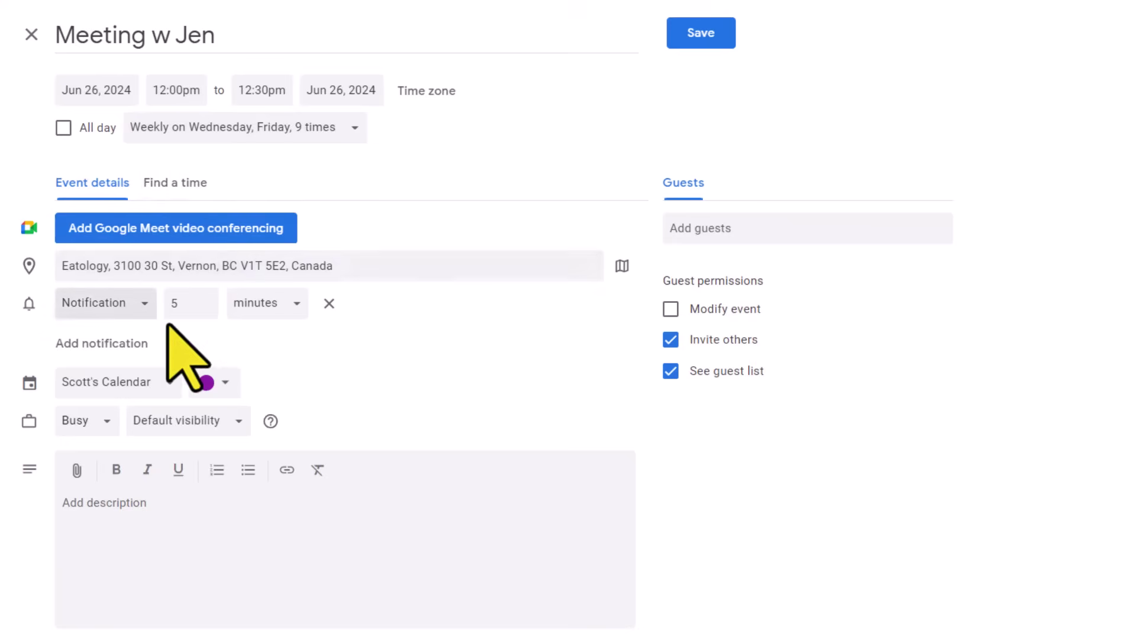
{"action": "left_click", "coordinate": [175, 303]}
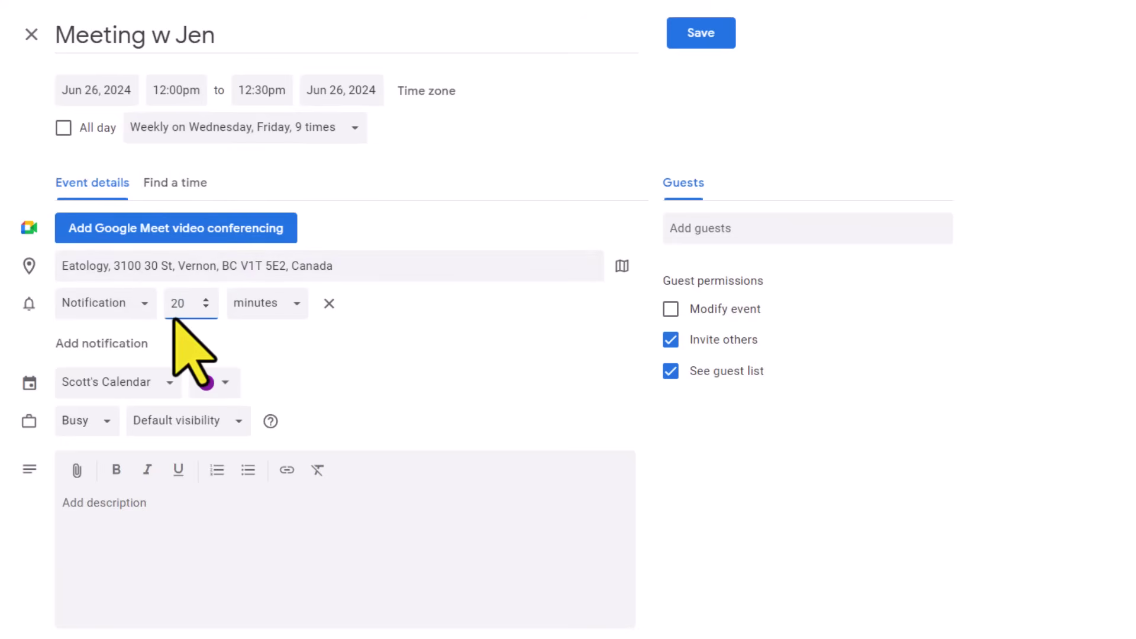
{"action": "left_click", "coordinate": [453, 331]}
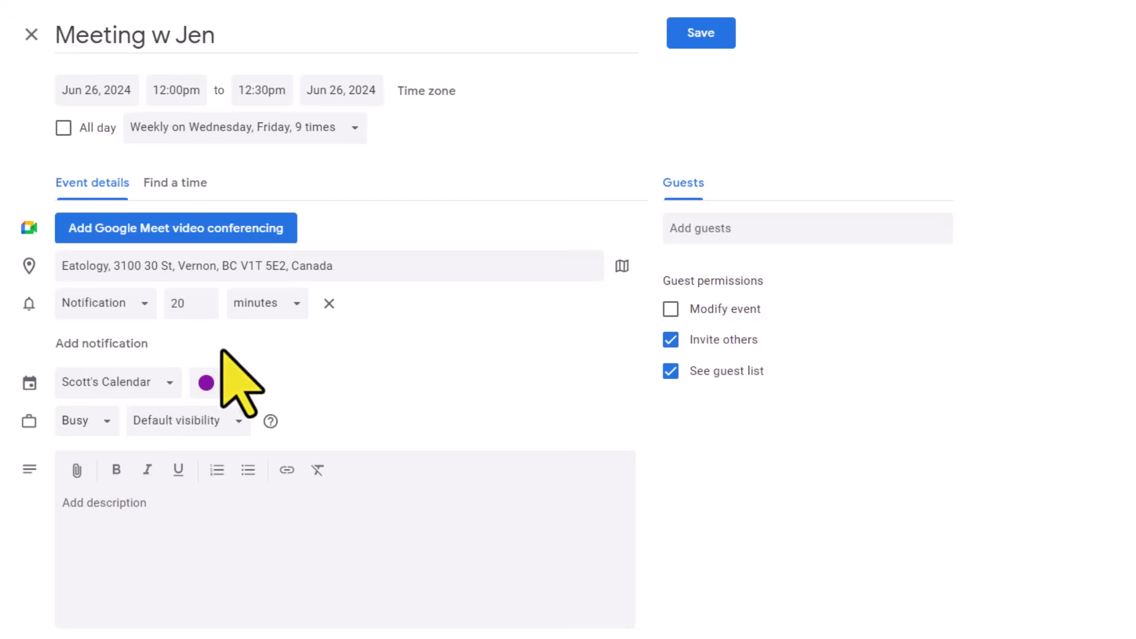
- Add a second reminder set to email 2 days before, then delete it
{"action": "left_click", "coordinate": [105, 348]}
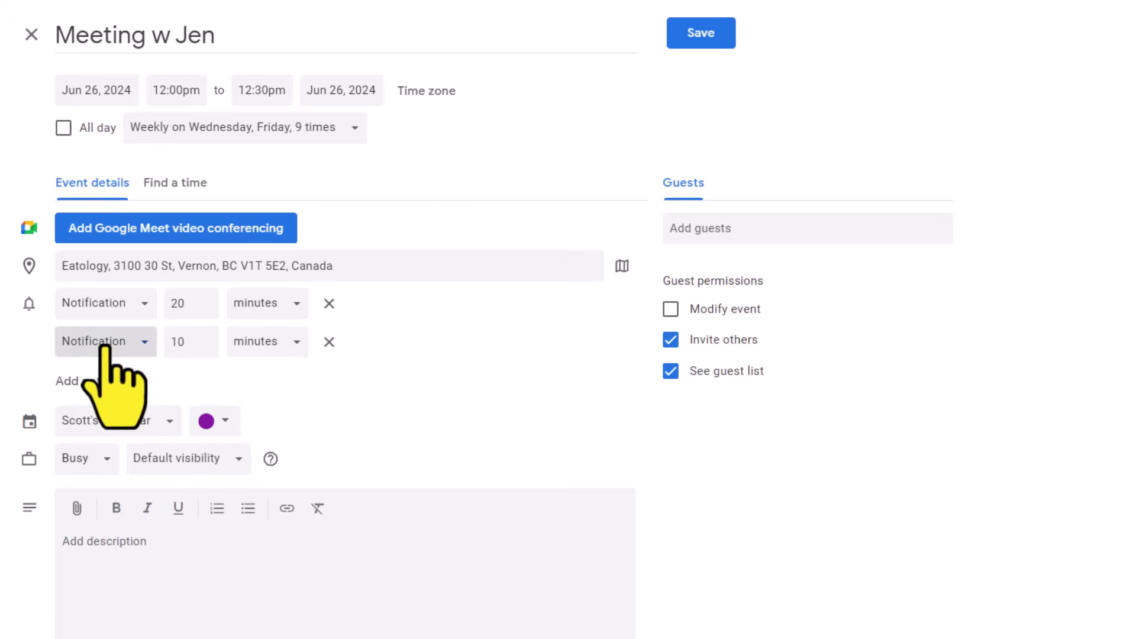
{"action": "left_click", "coordinate": [142, 345]}
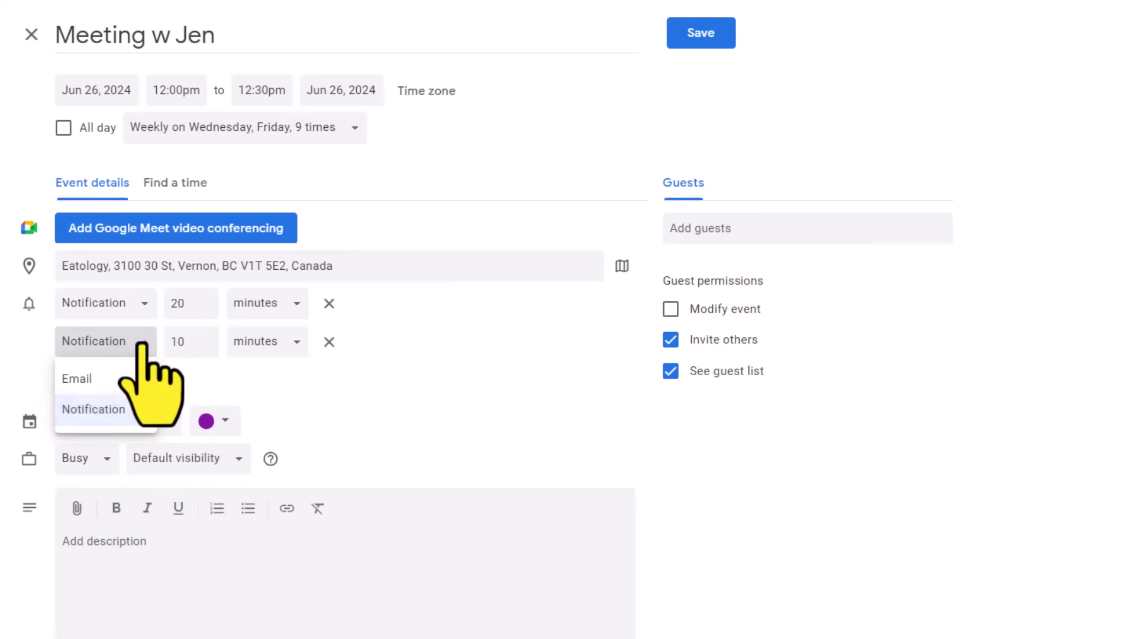
{"action": "left_click", "coordinate": [93, 379]}
{"action": "double_click", "coordinate": [156, 342]}
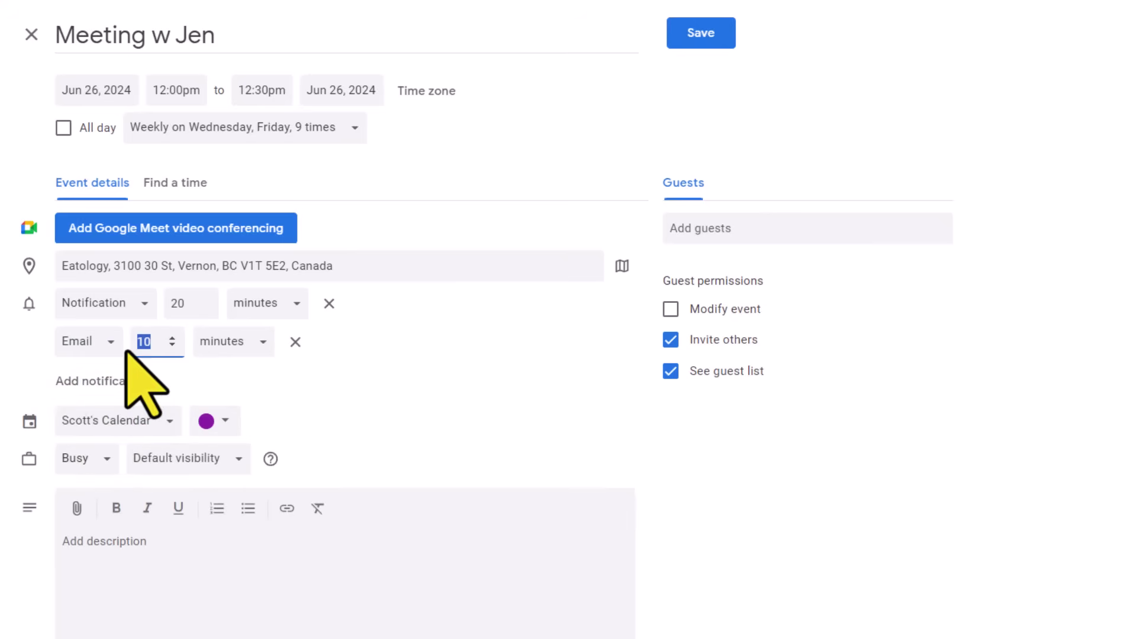
{"action": "type", "text": "2"}
{"action": "left_click", "coordinate": [231, 348]}
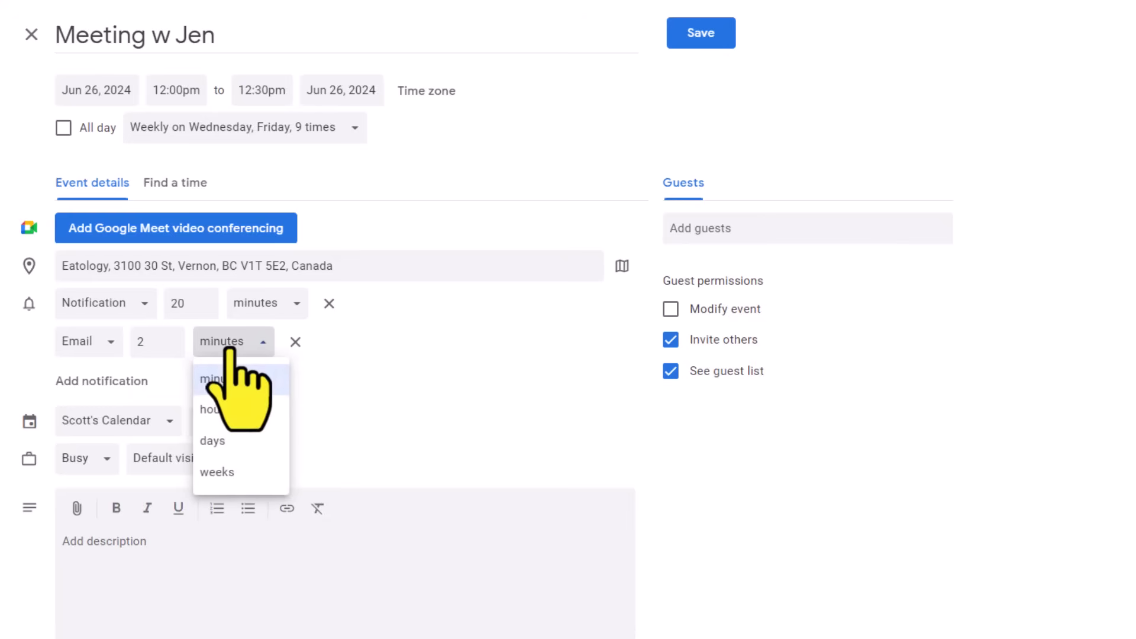
{"action": "left_click", "coordinate": [219, 441]}
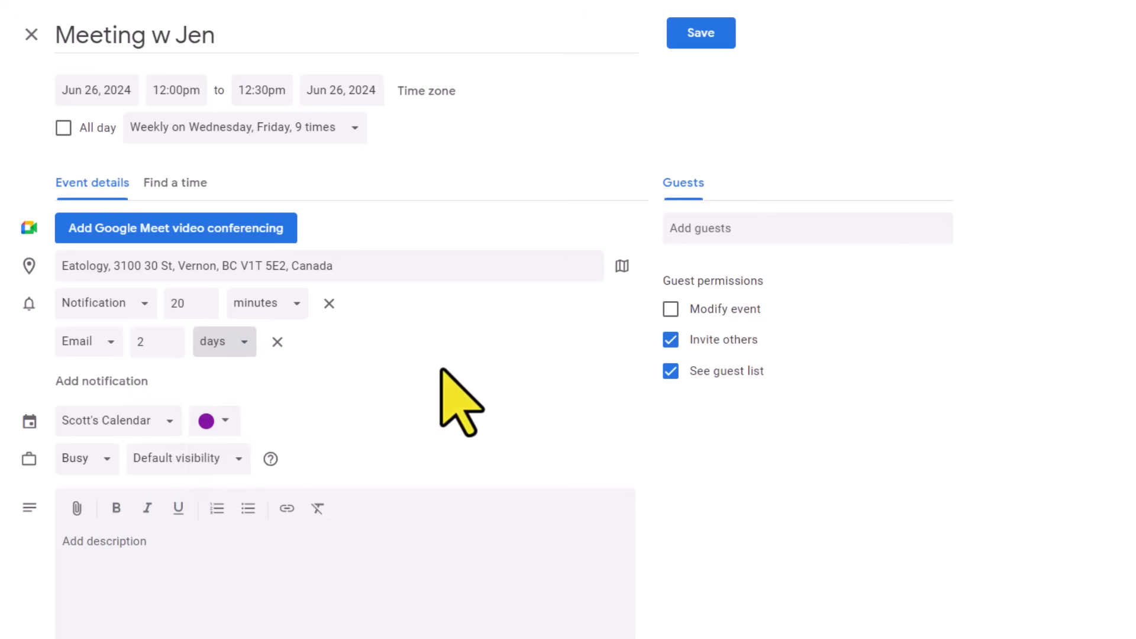
{"action": "left_click", "coordinate": [277, 342]}
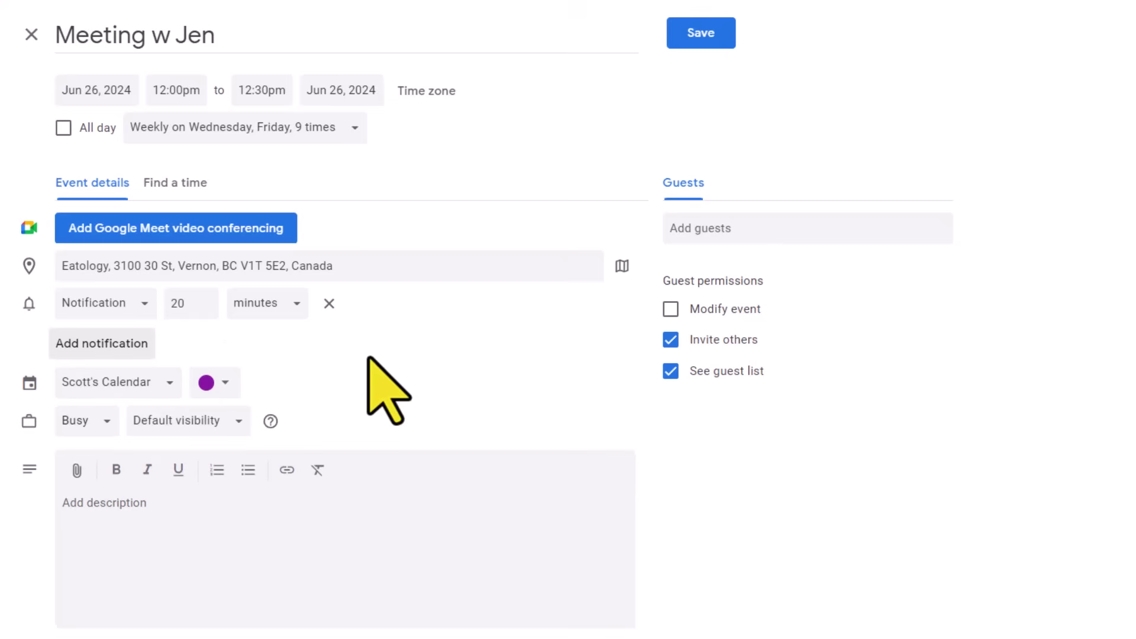
- Switch the meeting to the Family calendar and back to the personal one, keeping purple
{"action": "left_click", "coordinate": [122, 384]}
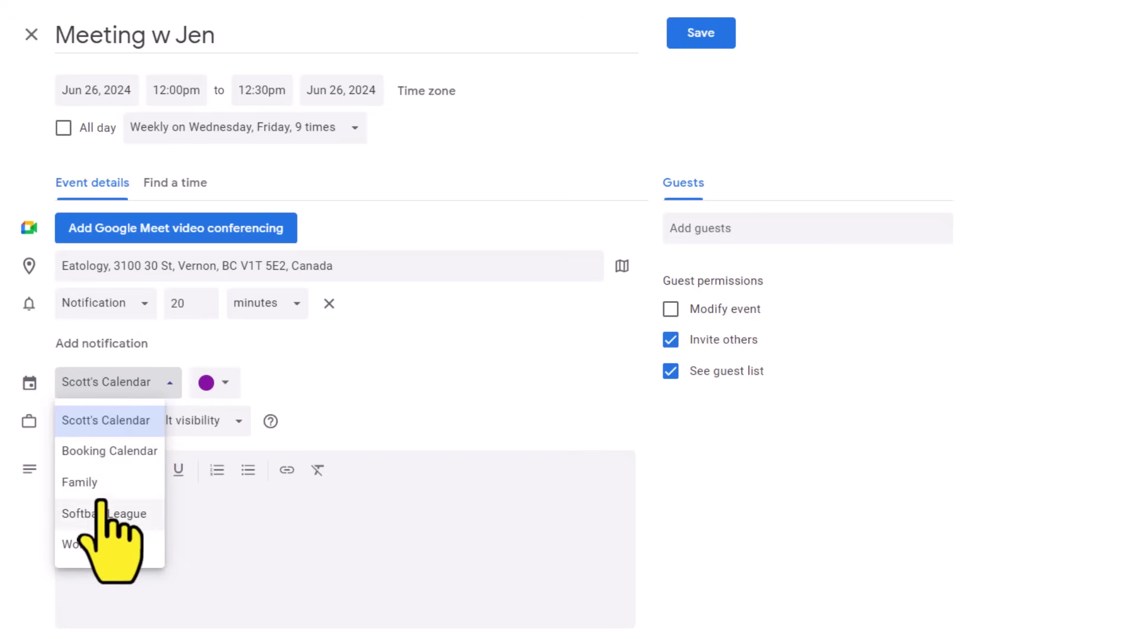
{"action": "left_click", "coordinate": [93, 482]}
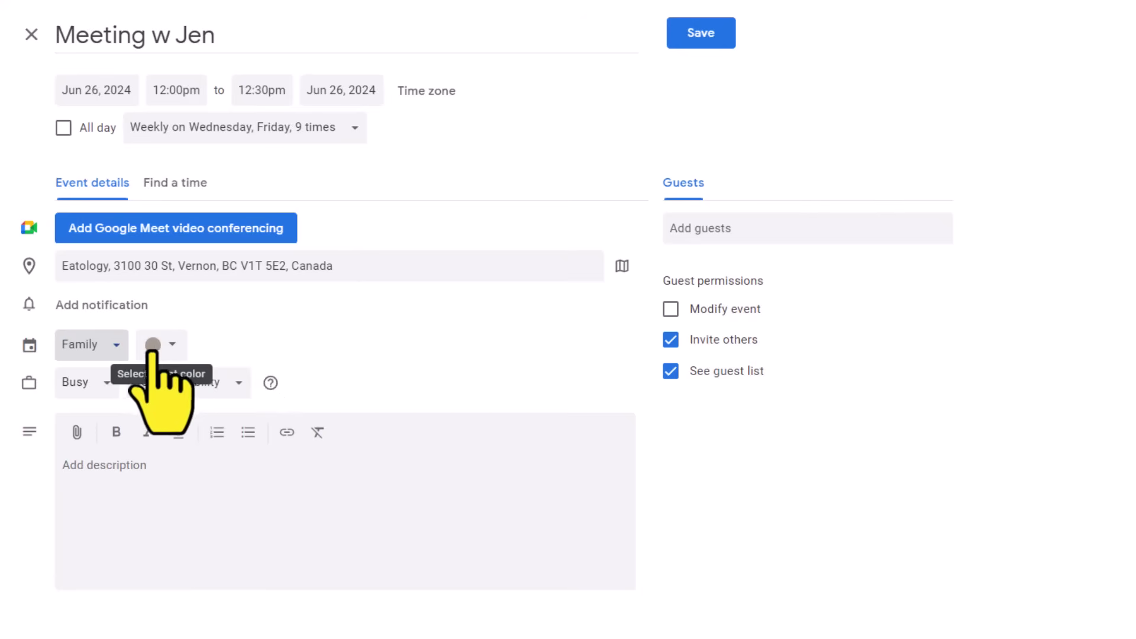
{"action": "left_click", "coordinate": [79, 349]}
{"action": "left_click", "coordinate": [80, 384]}
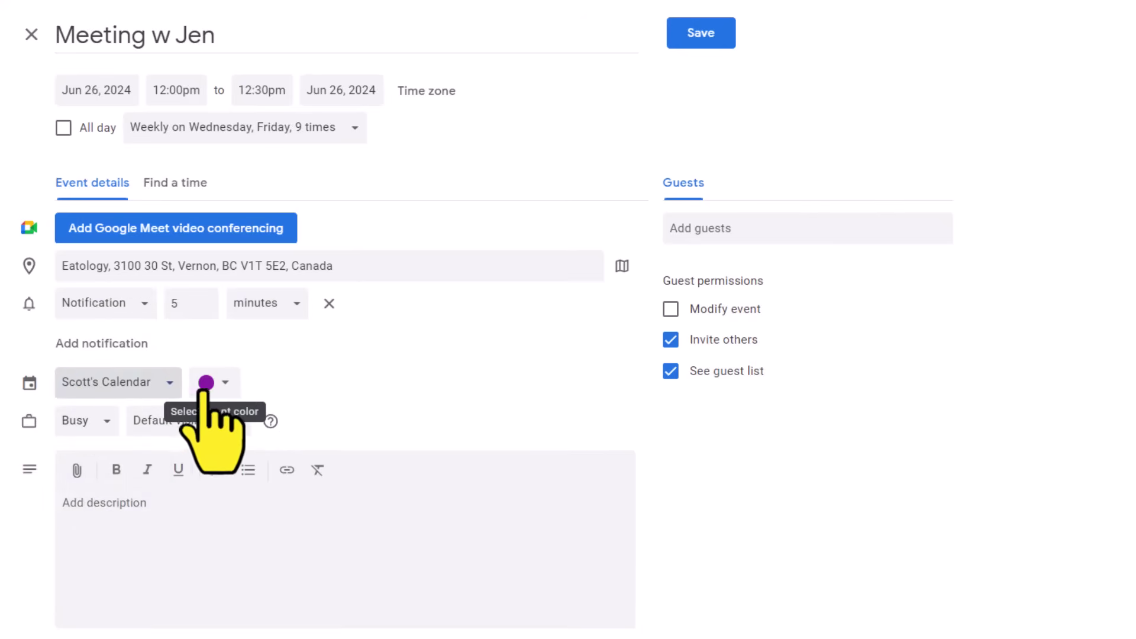
{"action": "left_click", "coordinate": [220, 384]}
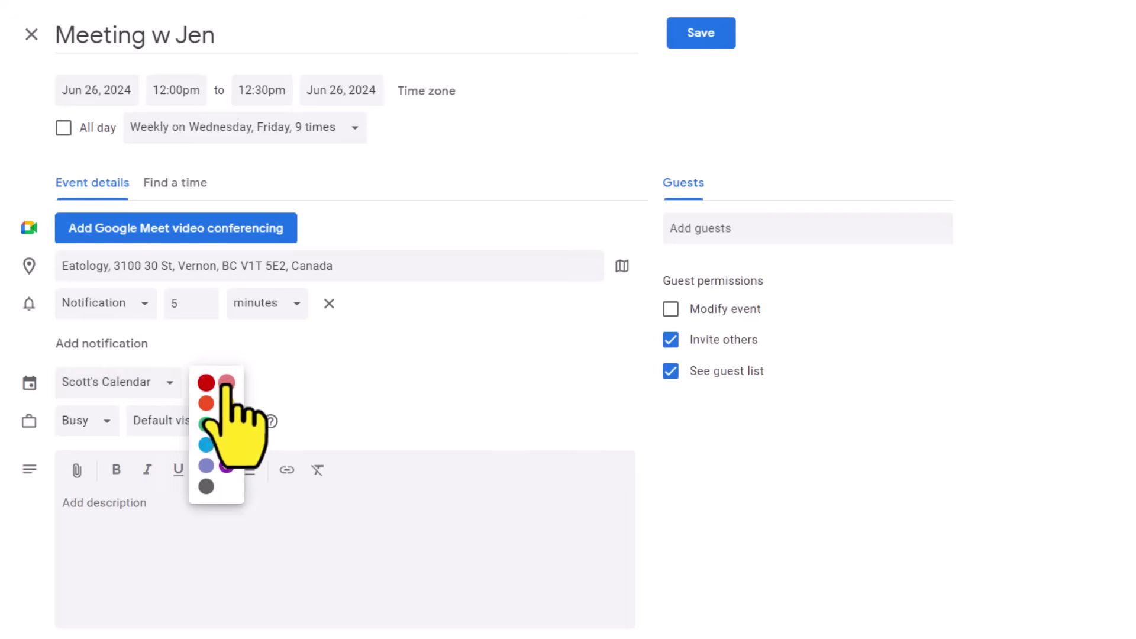
{"action": "left_click", "coordinate": [290, 377]}
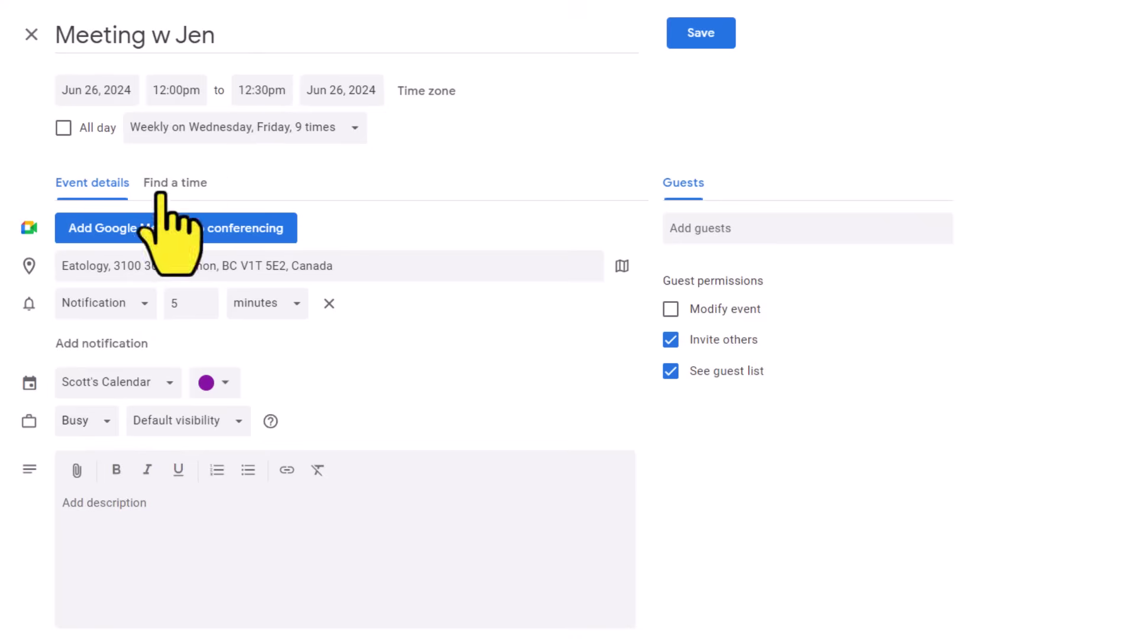
{"action": "left_click", "coordinate": [106, 424]}
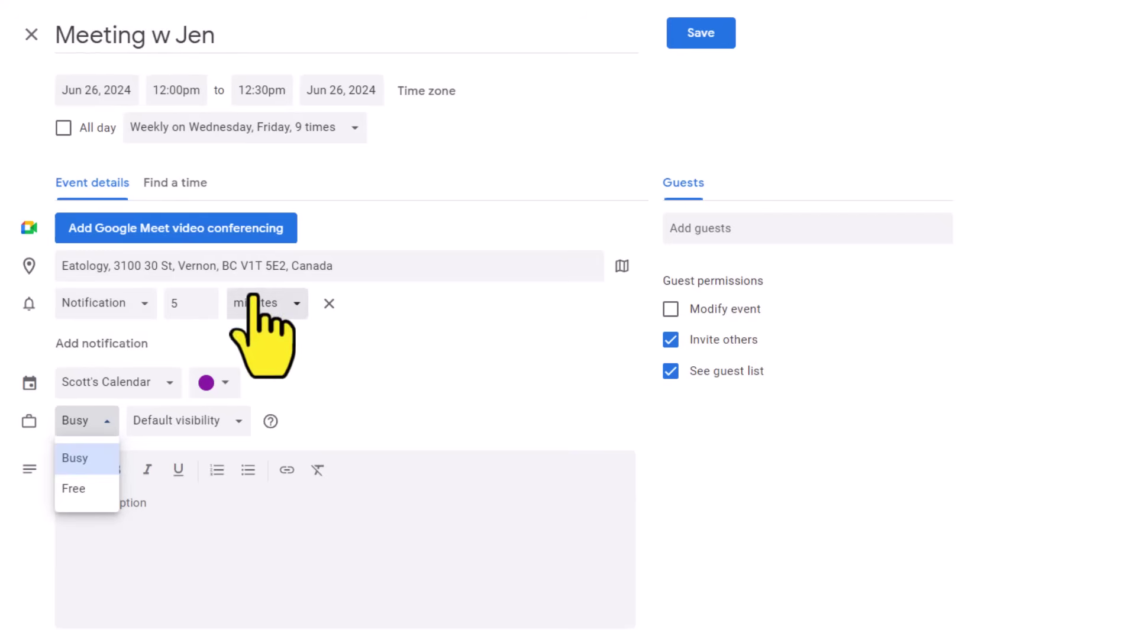
{"action": "left_click", "coordinate": [362, 408]}
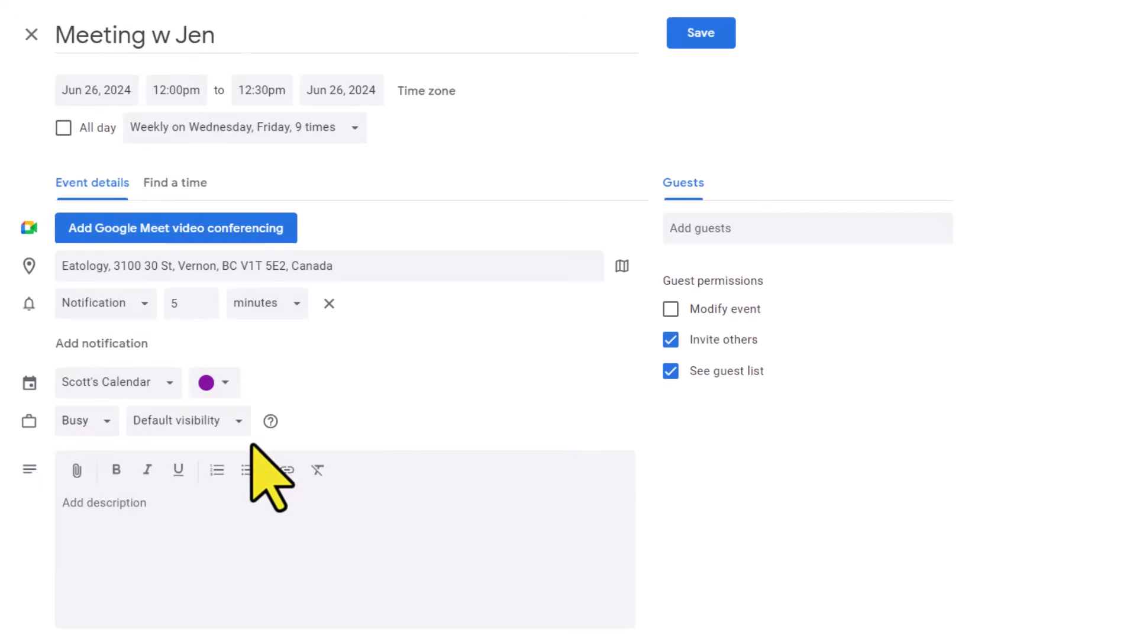
{"action": "left_click", "coordinate": [219, 423]}
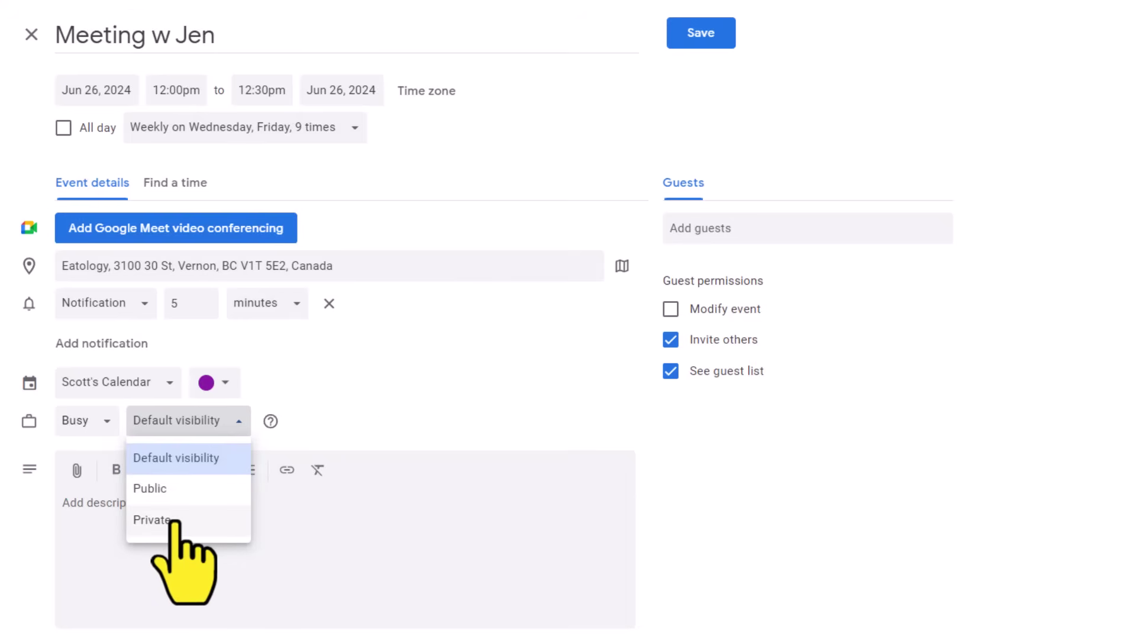
{"action": "left_click", "coordinate": [338, 420]}
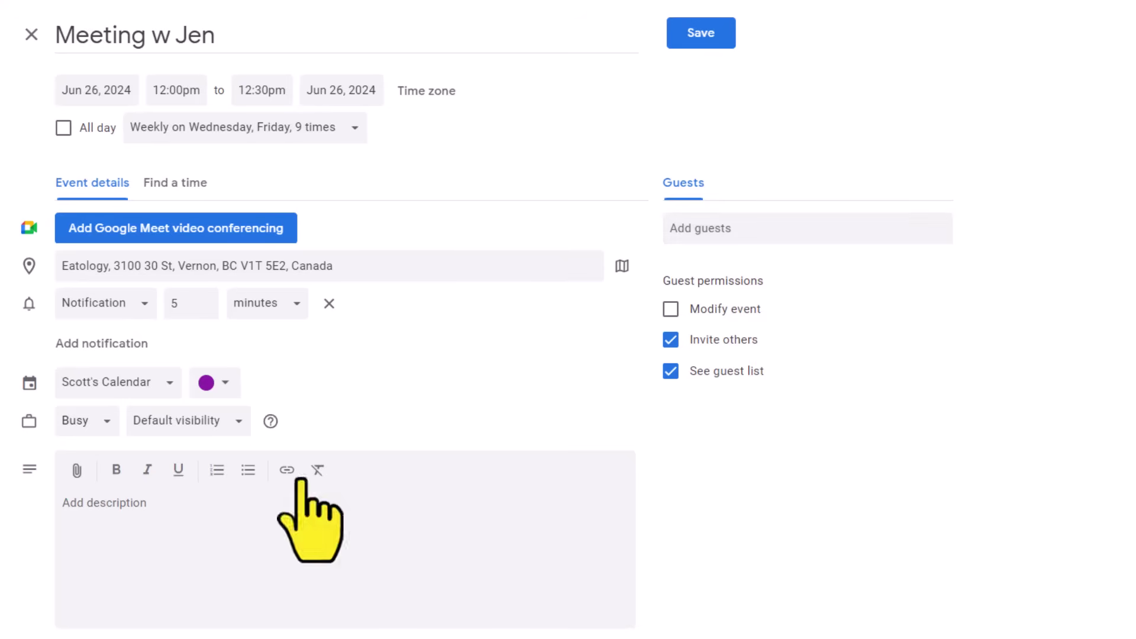
- Invite the top suggested contact as a guest by searching part of their name
{"action": "left_click", "coordinate": [730, 235]}
{"action": "type", "text": "ss"}
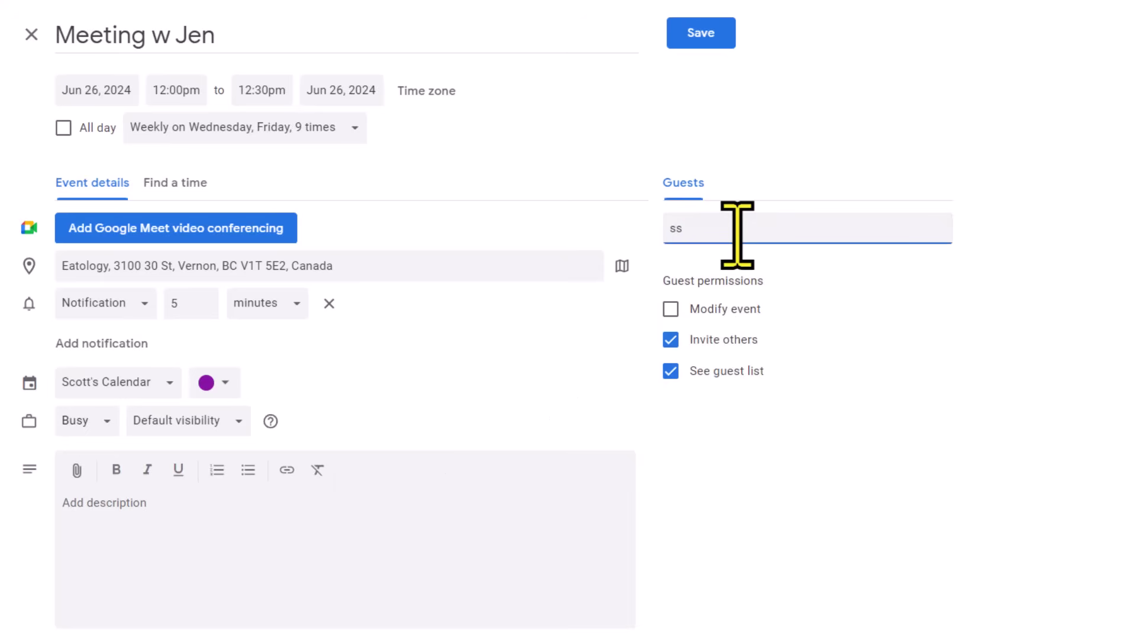
{"action": "key", "text": "BackSpace"}
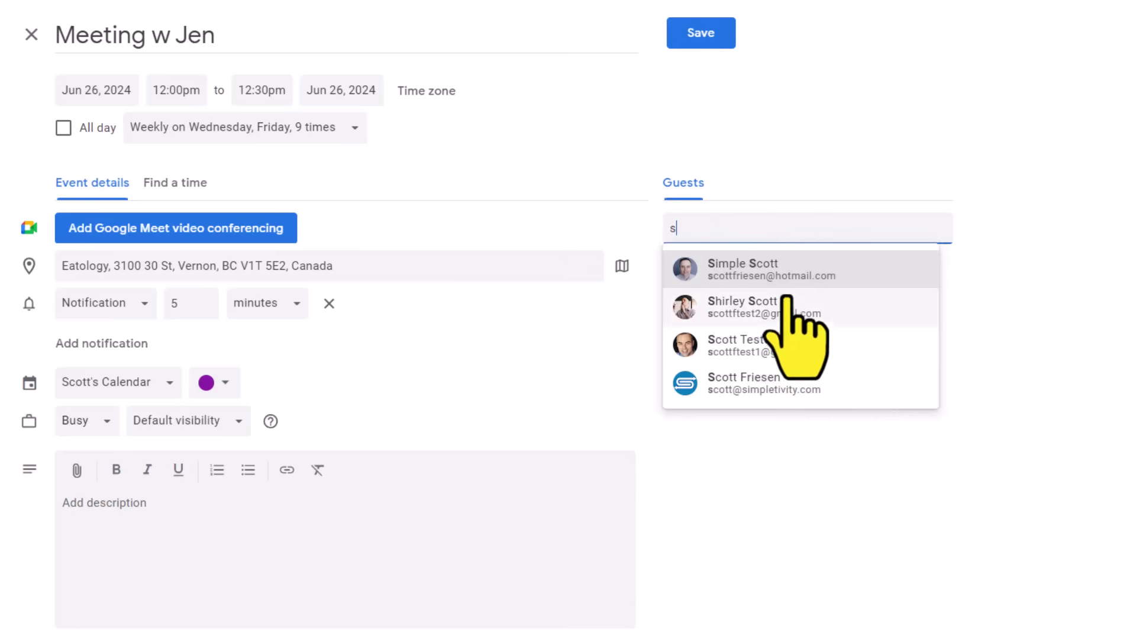
{"action": "key", "text": "Return"}
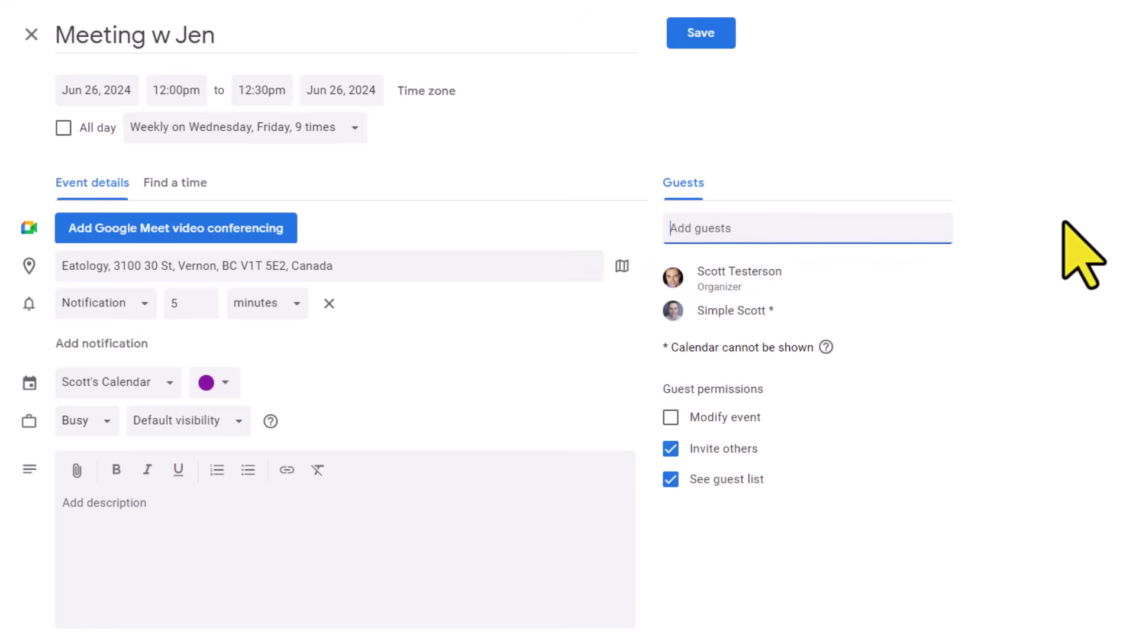
{"action": "mouse_move", "coordinate": [817, 312]}
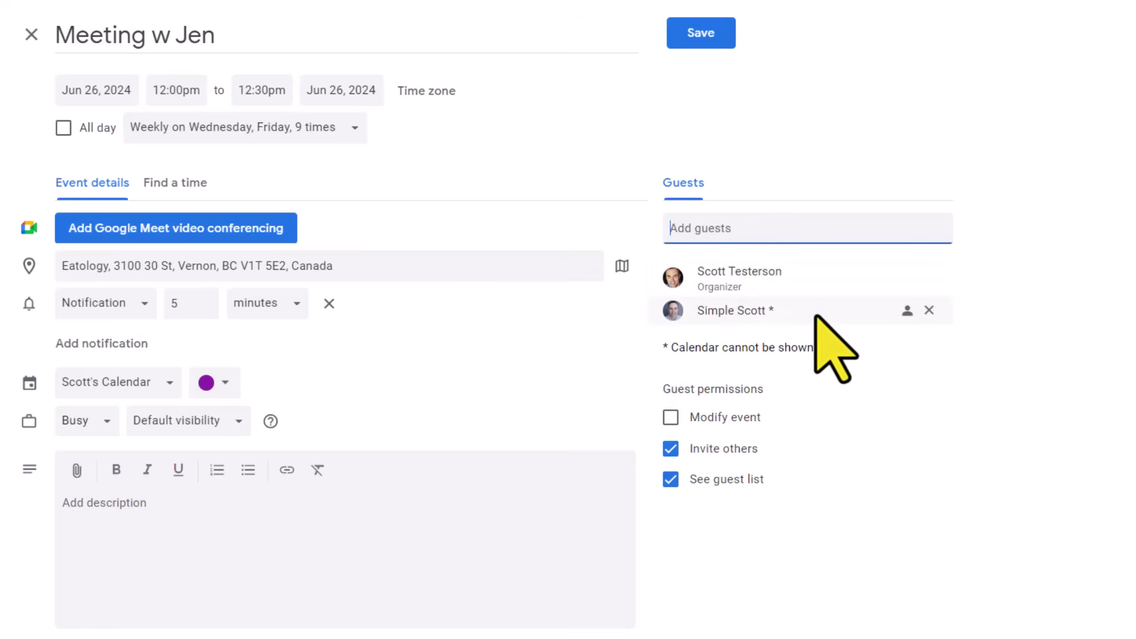
{"action": "mouse_move", "coordinate": [790, 285]}
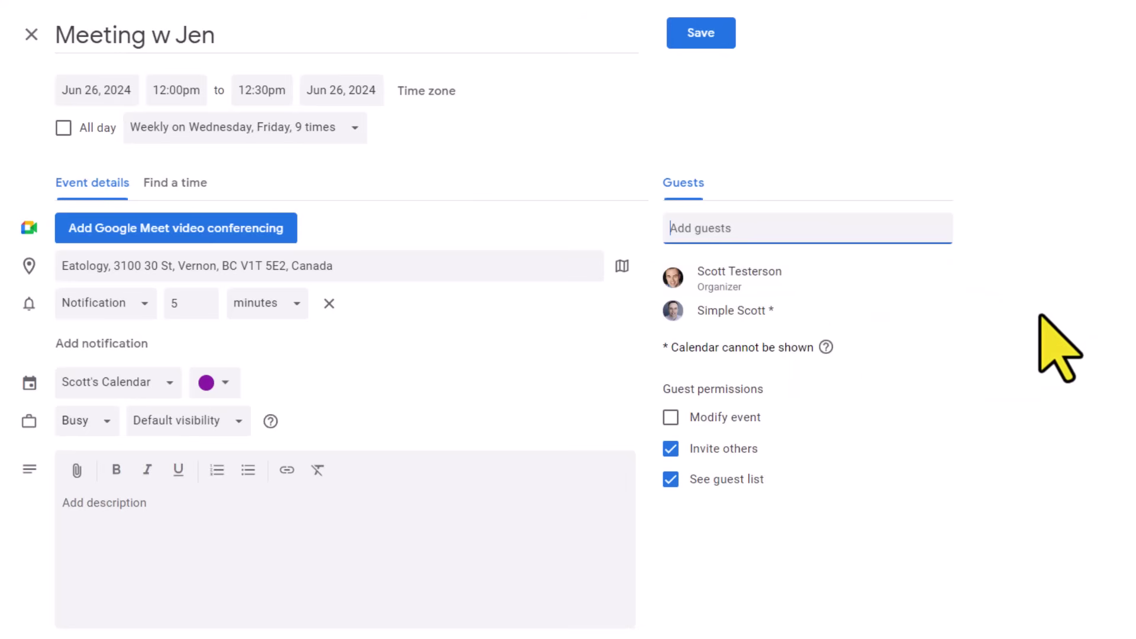
{"action": "mouse_move", "coordinate": [680, 316]}
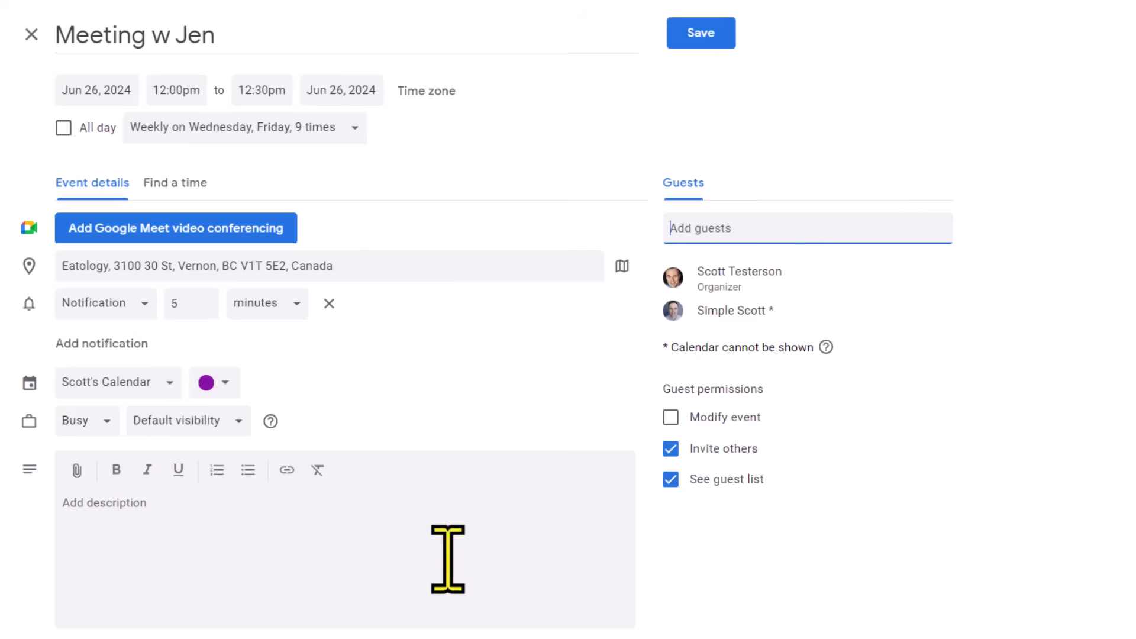
- Save Meeting w Jen and send invitation emails to its guests
{"action": "left_click", "coordinate": [701, 35]}
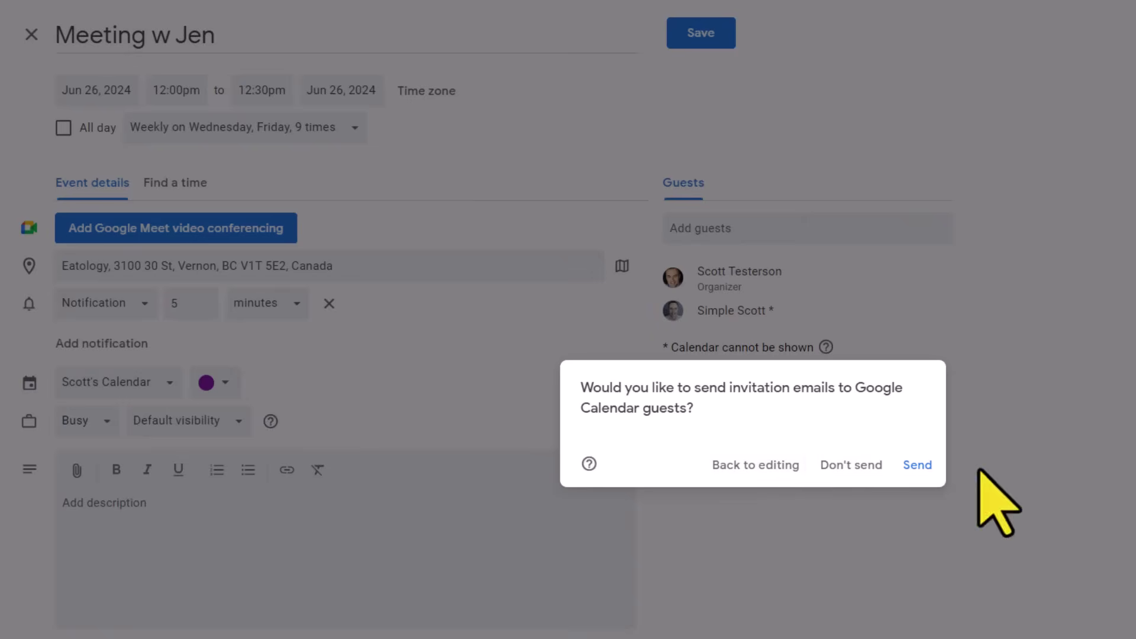
{"action": "left_click", "coordinate": [917, 471]}
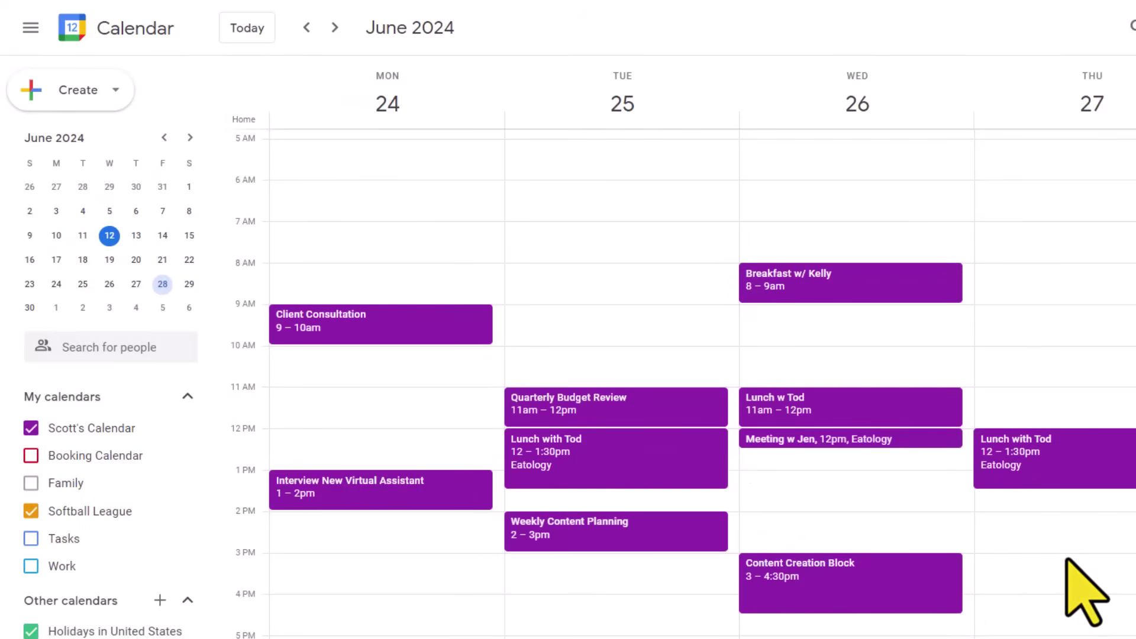
- Open the saved Wednesday 26 Meeting w Jen in the full event editor
{"action": "scroll", "coordinate": [1067, 559], "scroll_direction": "down", "scroll_amount": 2}
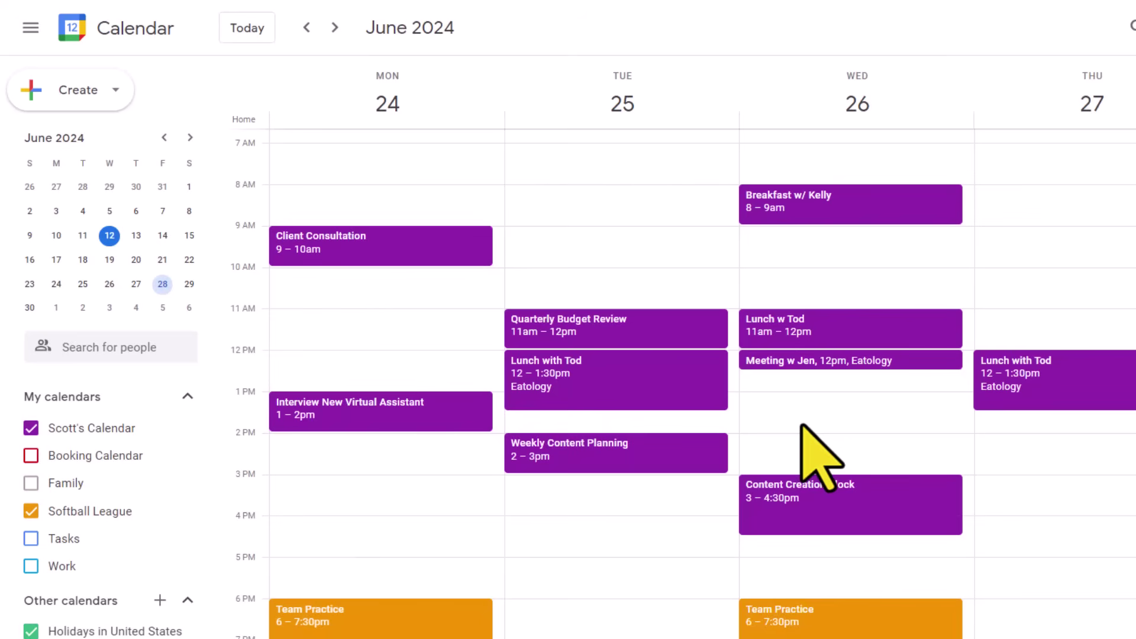
{"action": "left_click", "coordinate": [808, 362]}
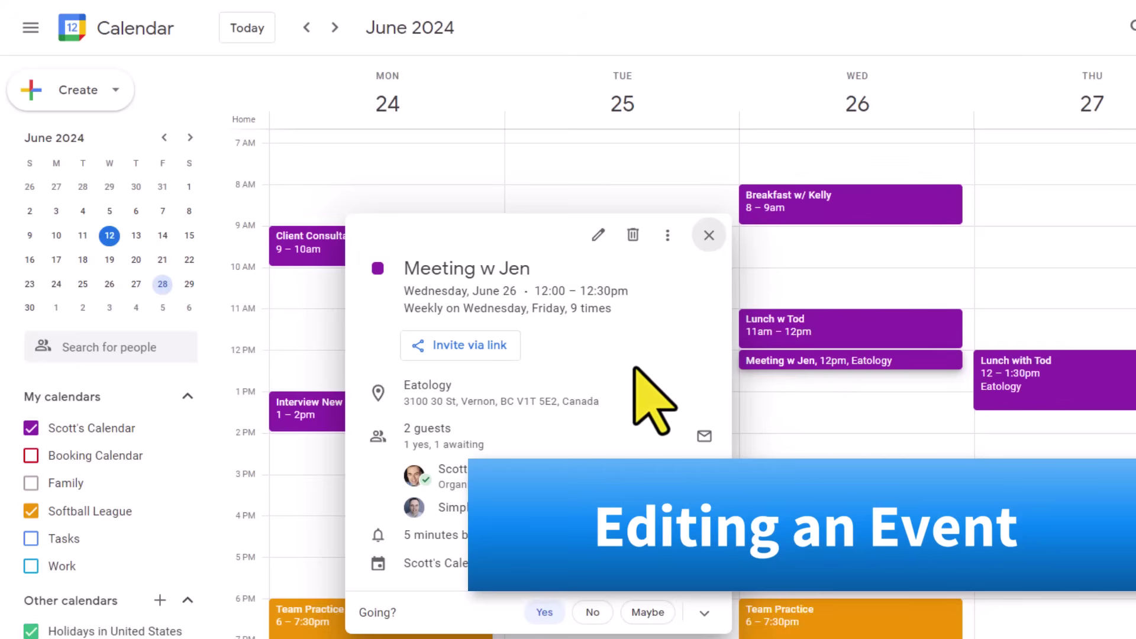
{"action": "left_click", "coordinate": [599, 234]}
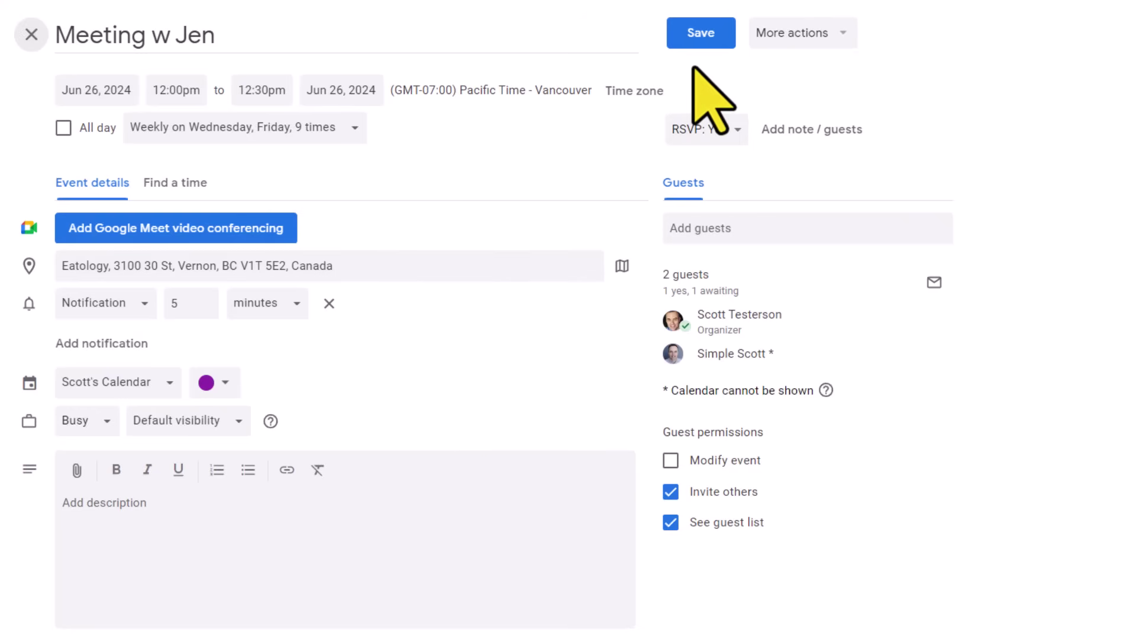
{"action": "left_click", "coordinate": [31, 34]}
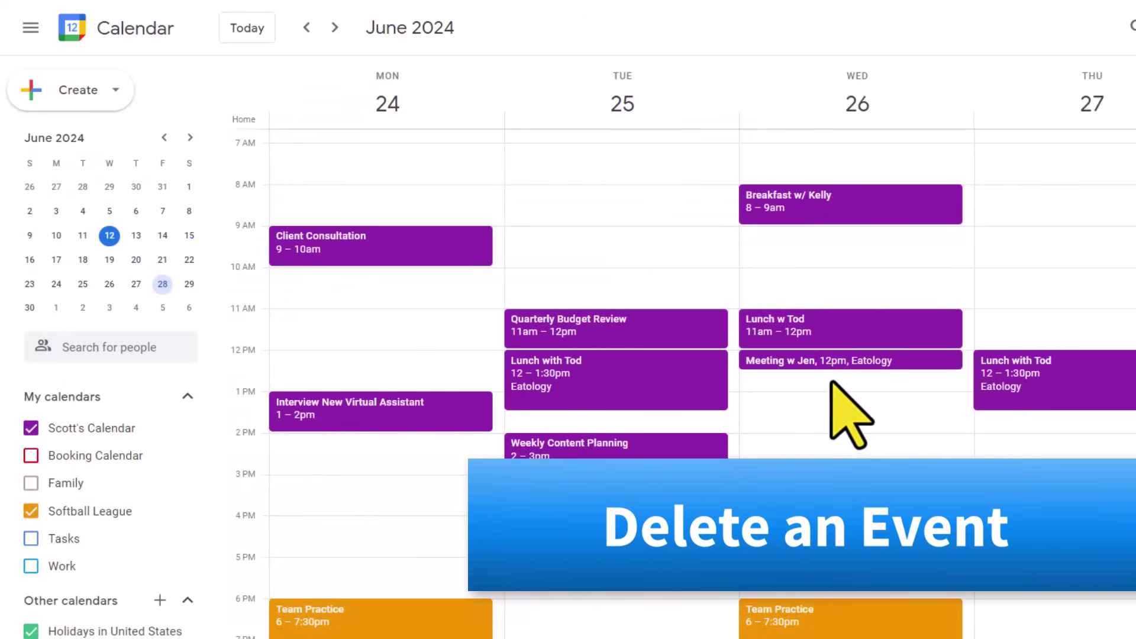
{"action": "left_click", "coordinate": [815, 362]}
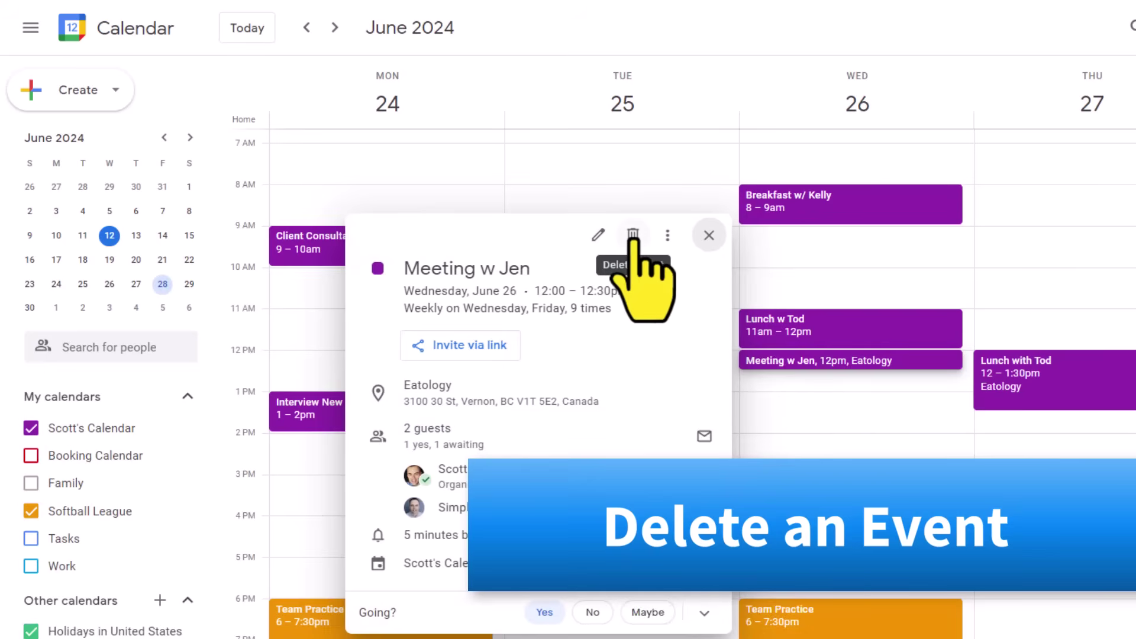
{"action": "left_click", "coordinate": [598, 236]}
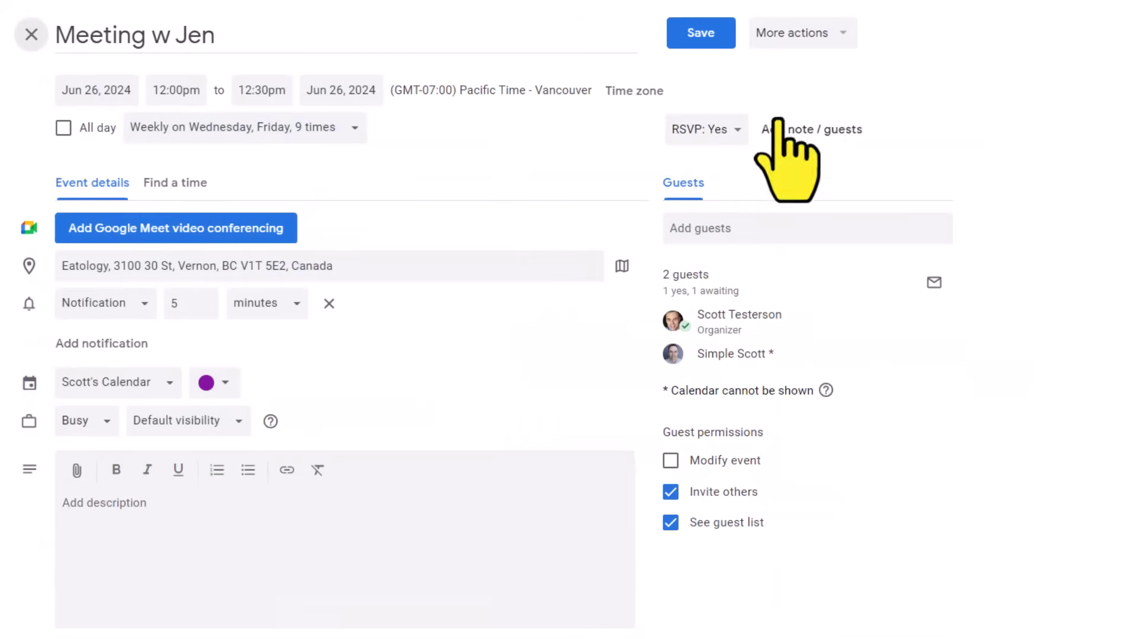
{"action": "left_click", "coordinate": [843, 35]}
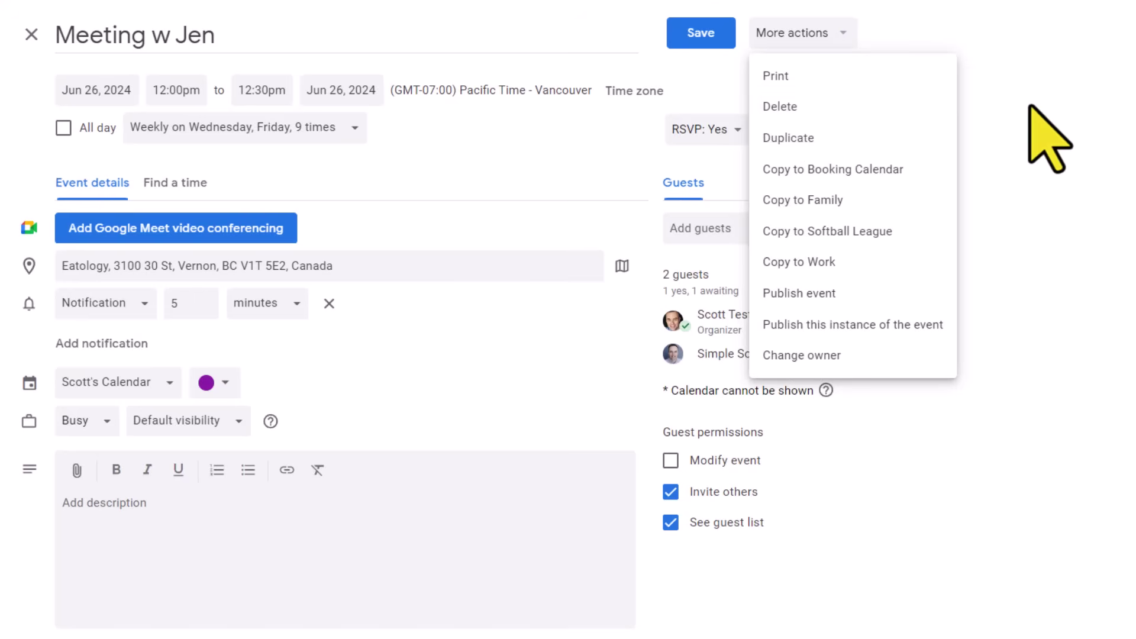
{"action": "left_click", "coordinate": [1040, 139]}
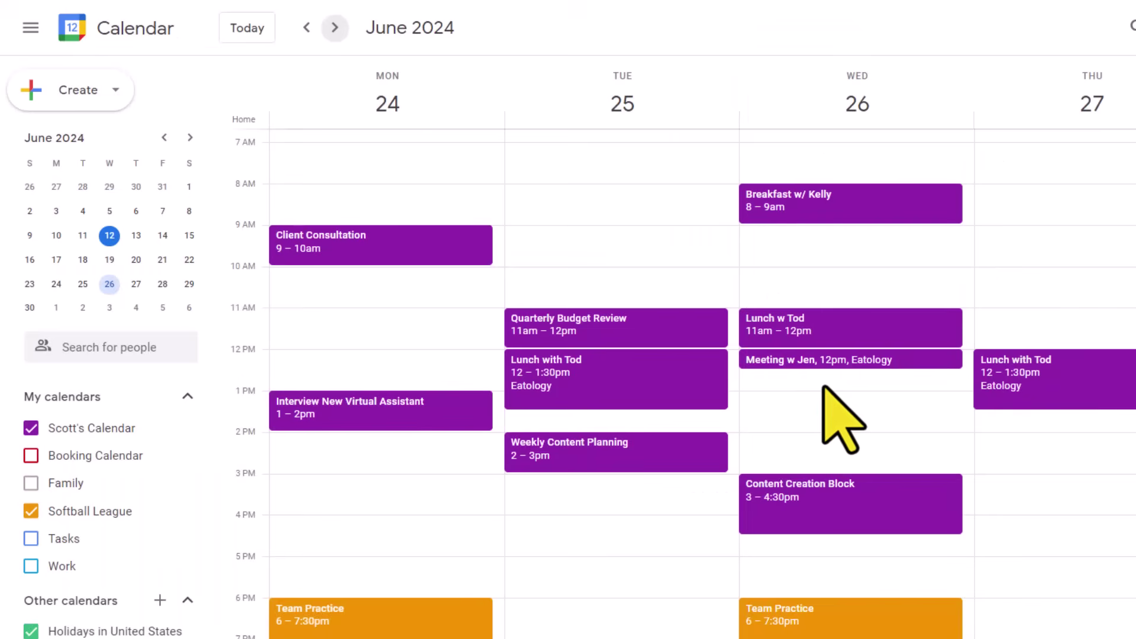
- Open Meeting w Jen for full editing and show its More actions menu
{"action": "left_click", "coordinate": [817, 362]}
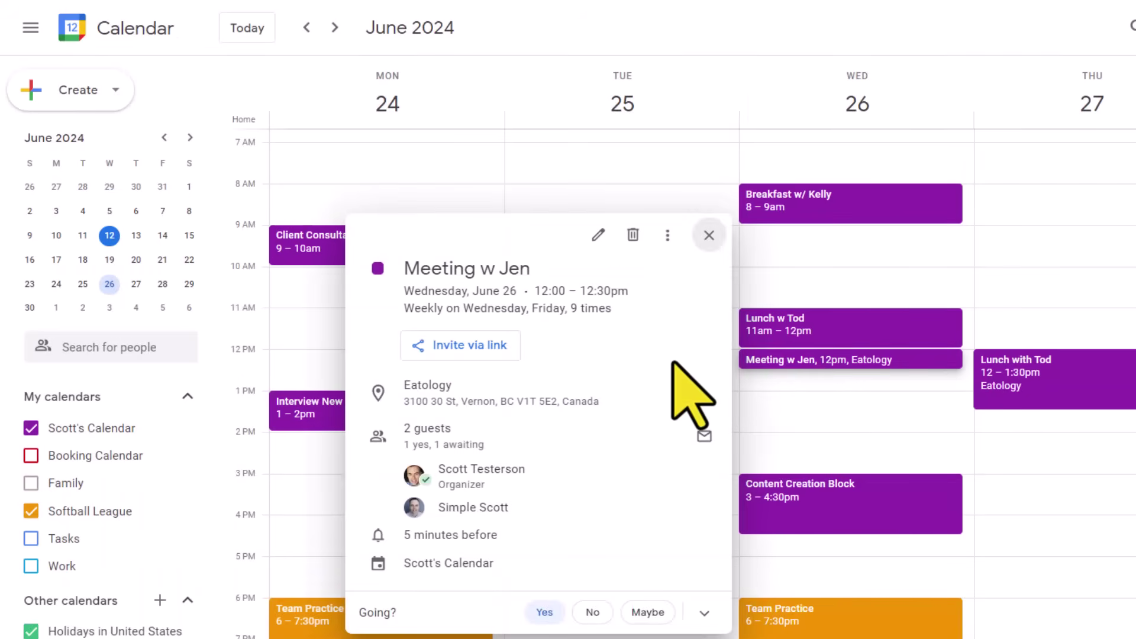
{"action": "left_click", "coordinate": [598, 235]}
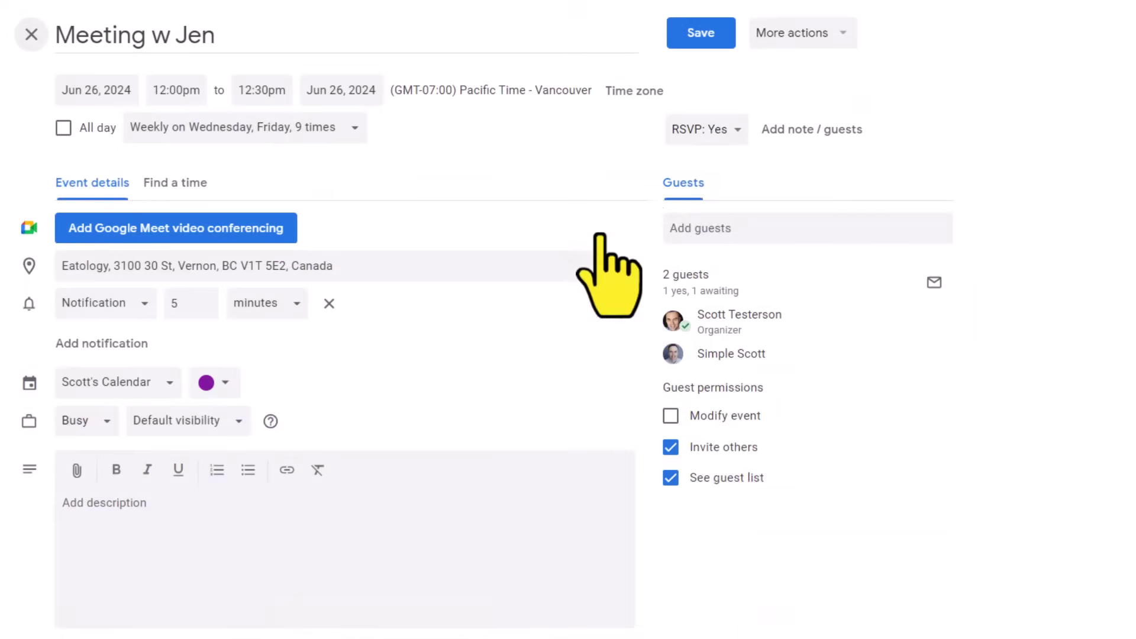
{"action": "left_click", "coordinate": [793, 34]}
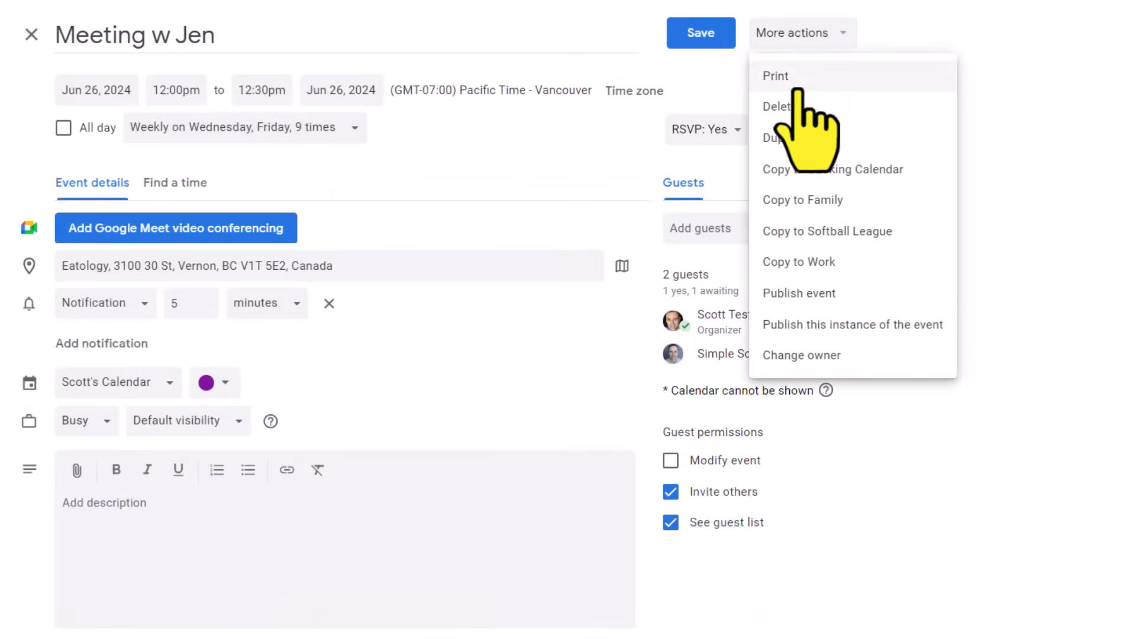
- Delete only the June 26 occurrence of the recurring Meeting w Jen, choosing This event
{"action": "left_click", "coordinate": [790, 107]}
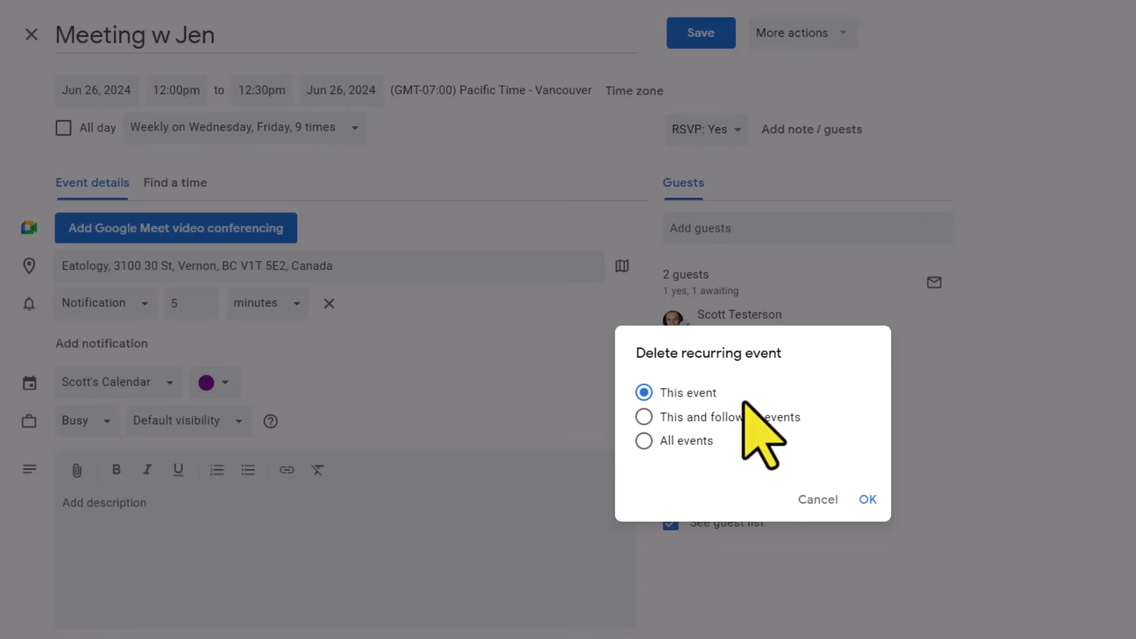
{"action": "left_click", "coordinate": [644, 418]}
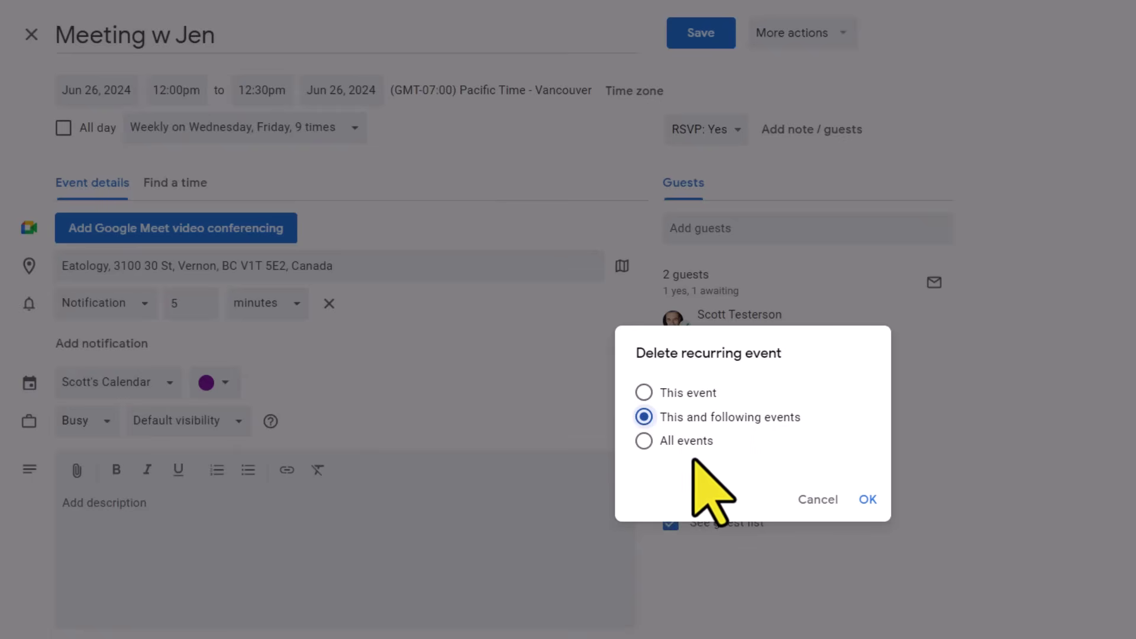
{"action": "left_click", "coordinate": [645, 441]}
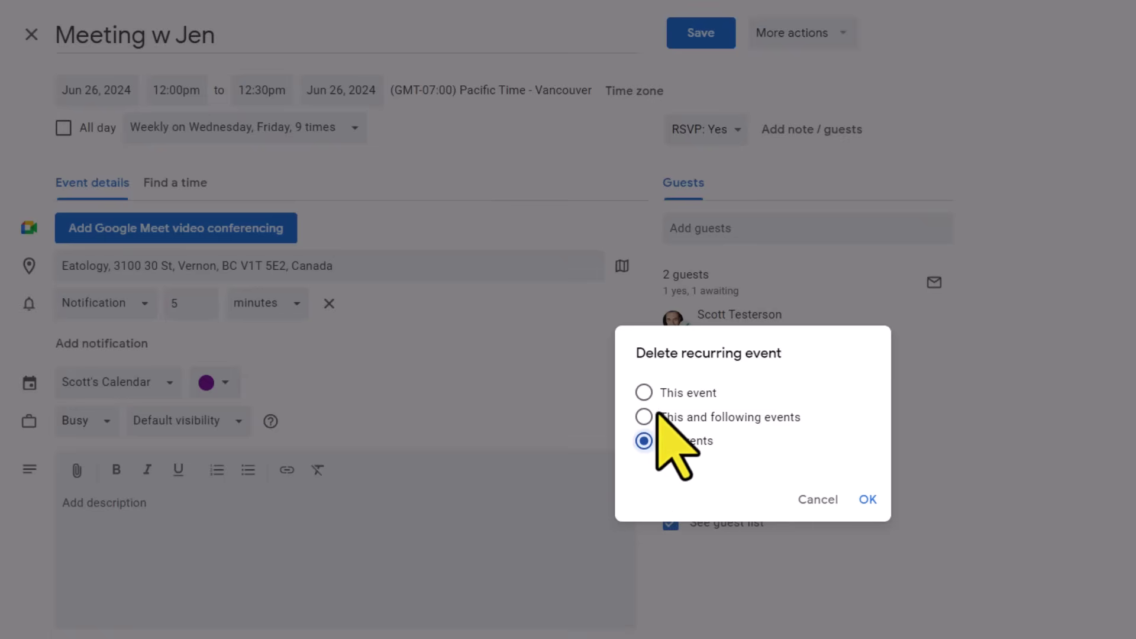
{"action": "left_click", "coordinate": [687, 393]}
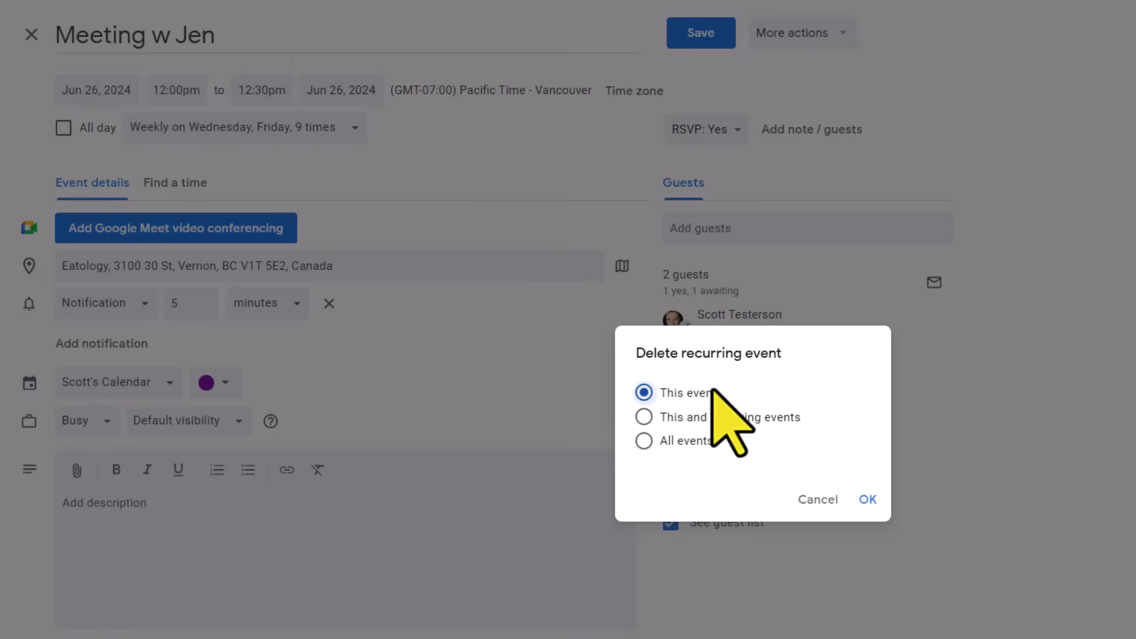
{"action": "left_click", "coordinate": [868, 500]}
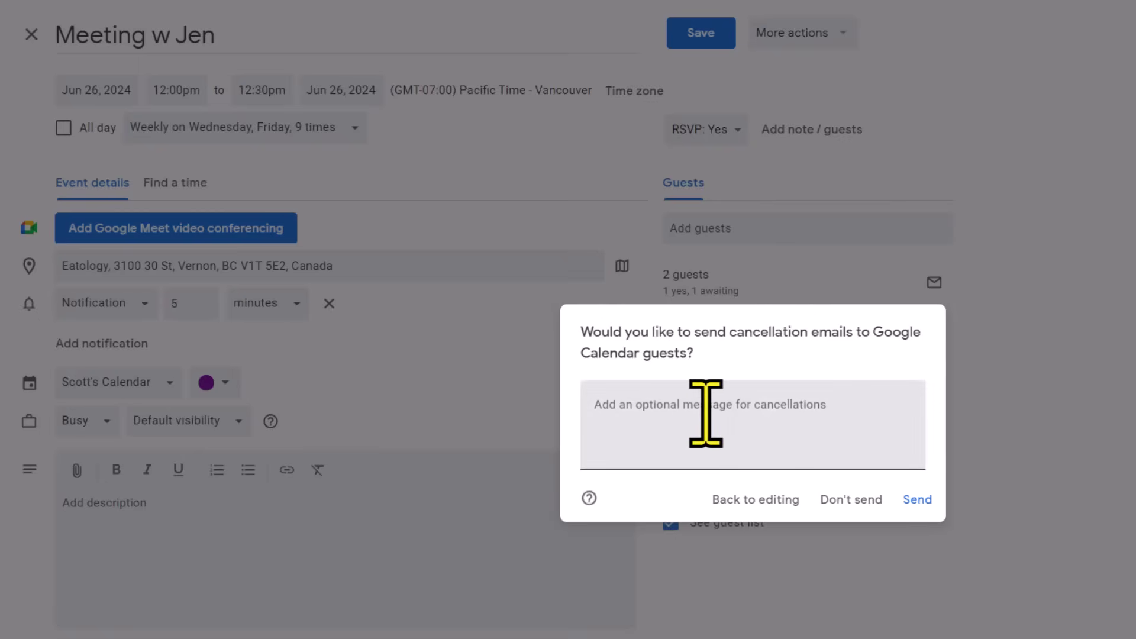
- Finish deleting the meeting without sending cancellation emails to guests
{"action": "left_click", "coordinate": [855, 500]}
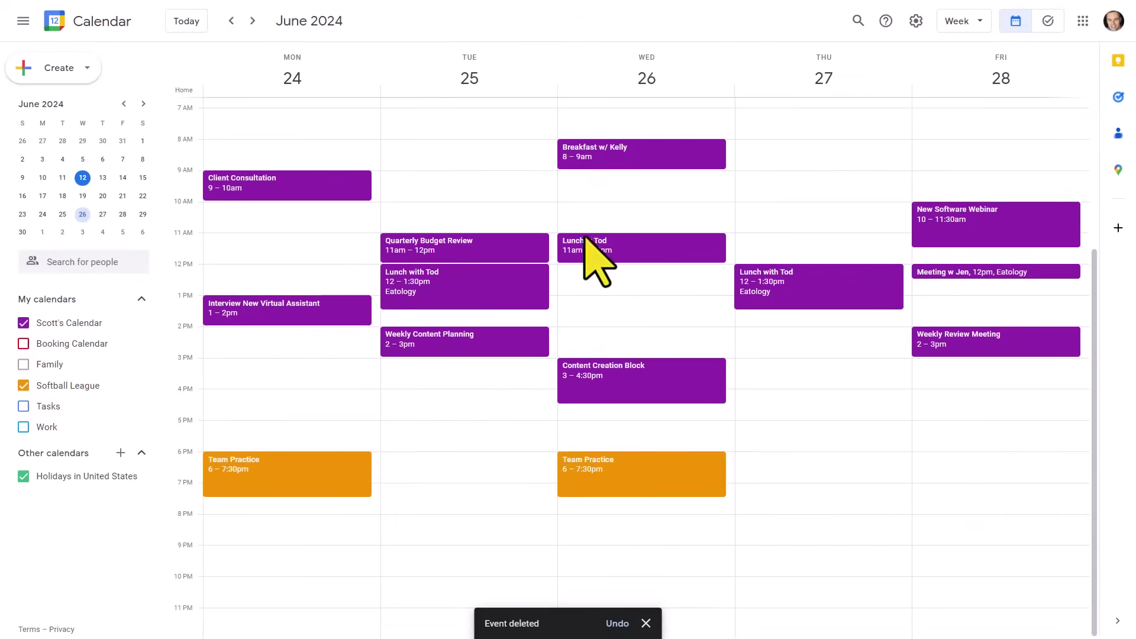
- Navigate the calendar to the current week of June 10–14, 2024
{"action": "left_click", "coordinate": [253, 22]}
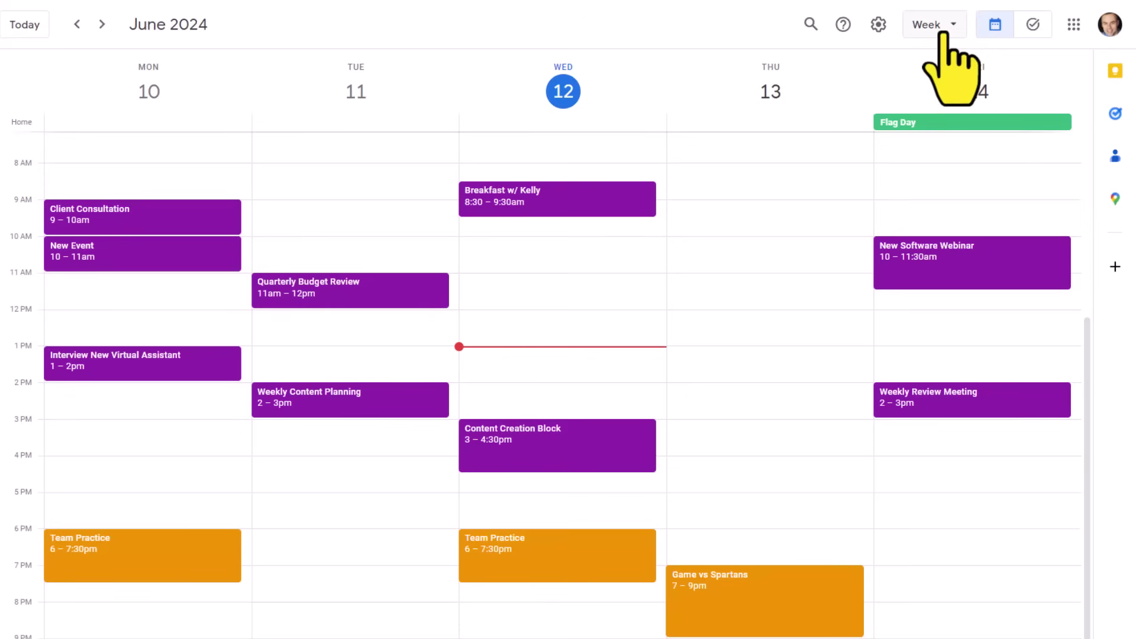
- Cycle the layout through Day, Week and Month, ending on the 2024 Year view
{"action": "left_click", "coordinate": [942, 34]}
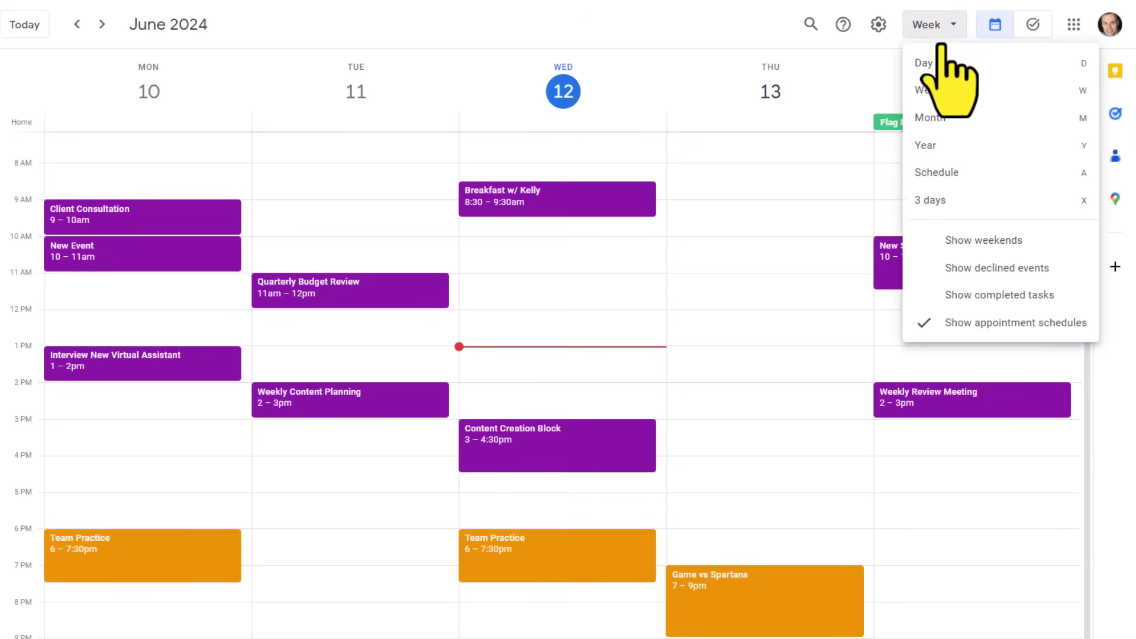
{"action": "left_click", "coordinate": [934, 63]}
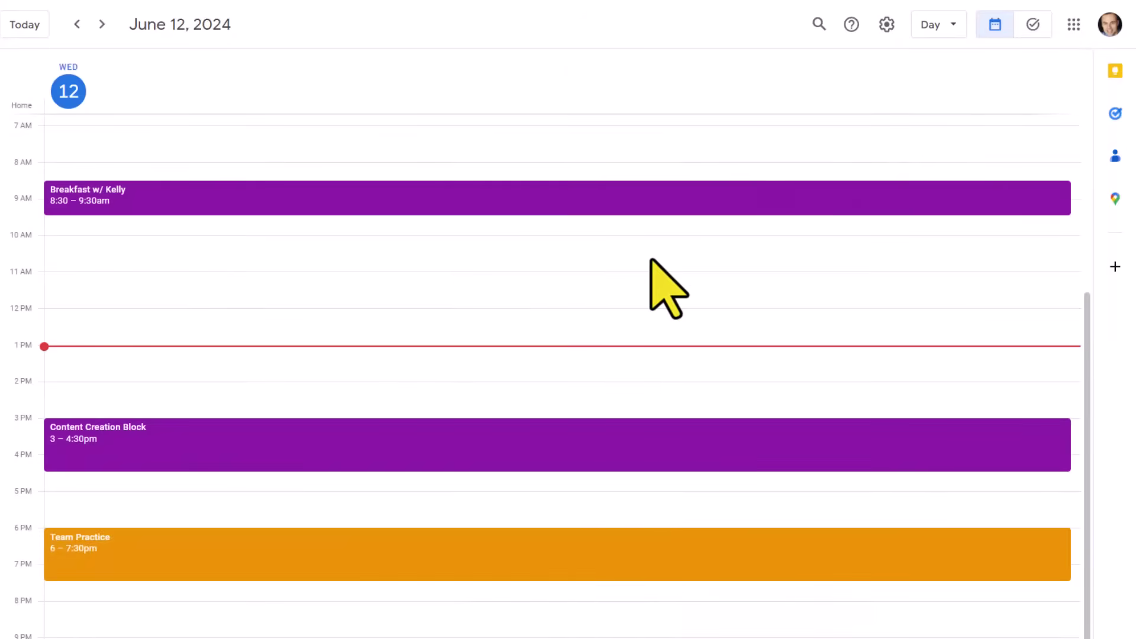
{"action": "left_click", "coordinate": [950, 27]}
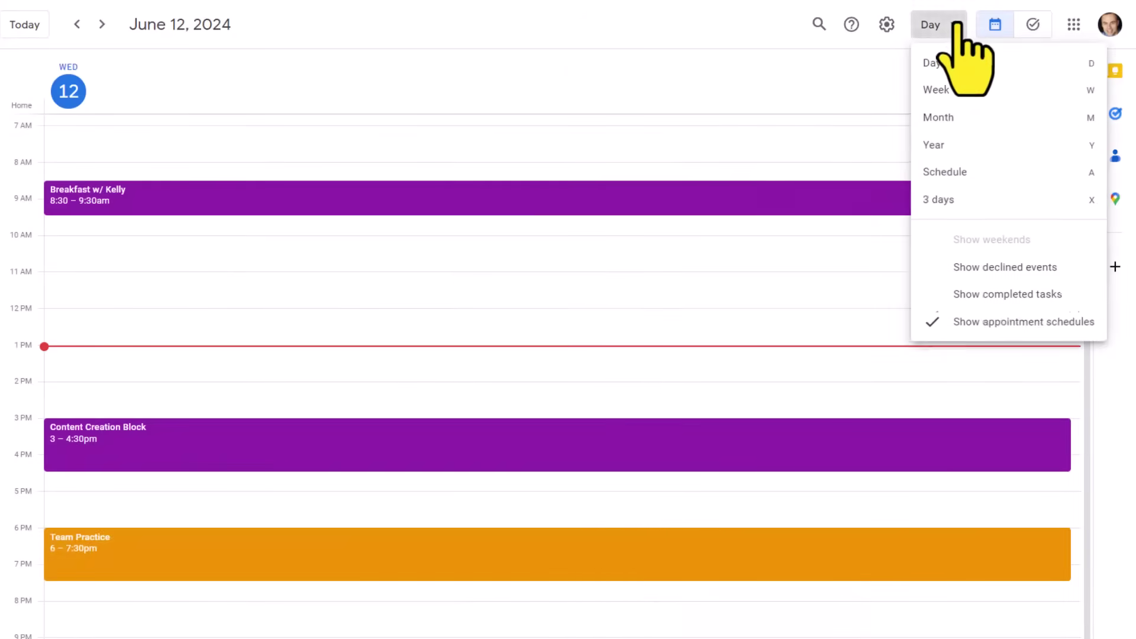
{"action": "left_click", "coordinate": [942, 94]}
{"action": "left_click", "coordinate": [934, 28]}
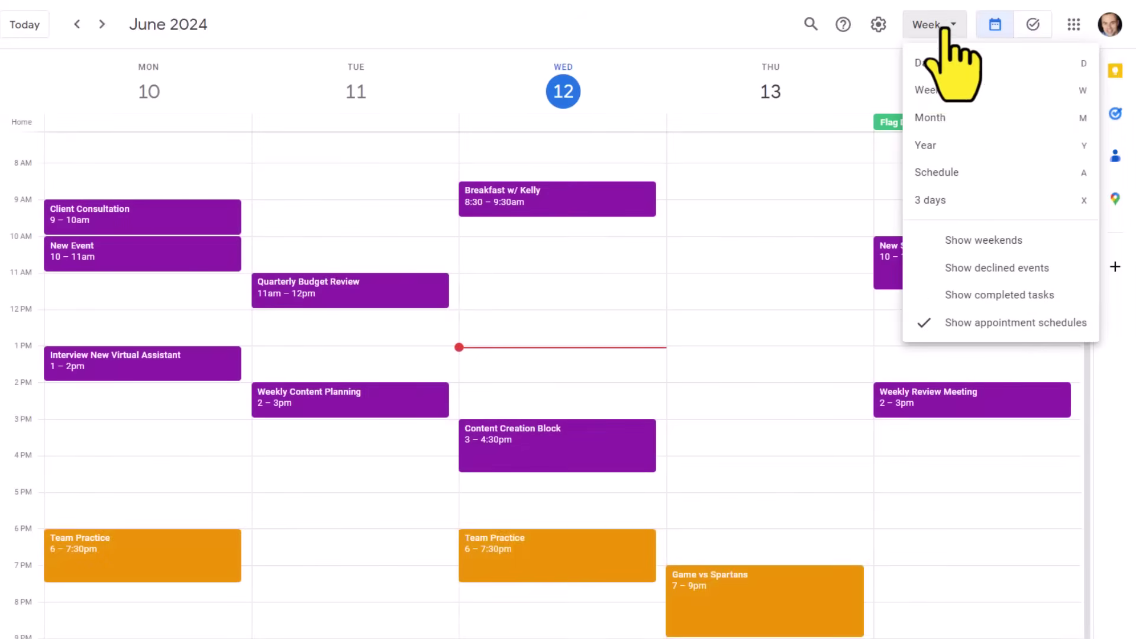
{"action": "left_click", "coordinate": [935, 119]}
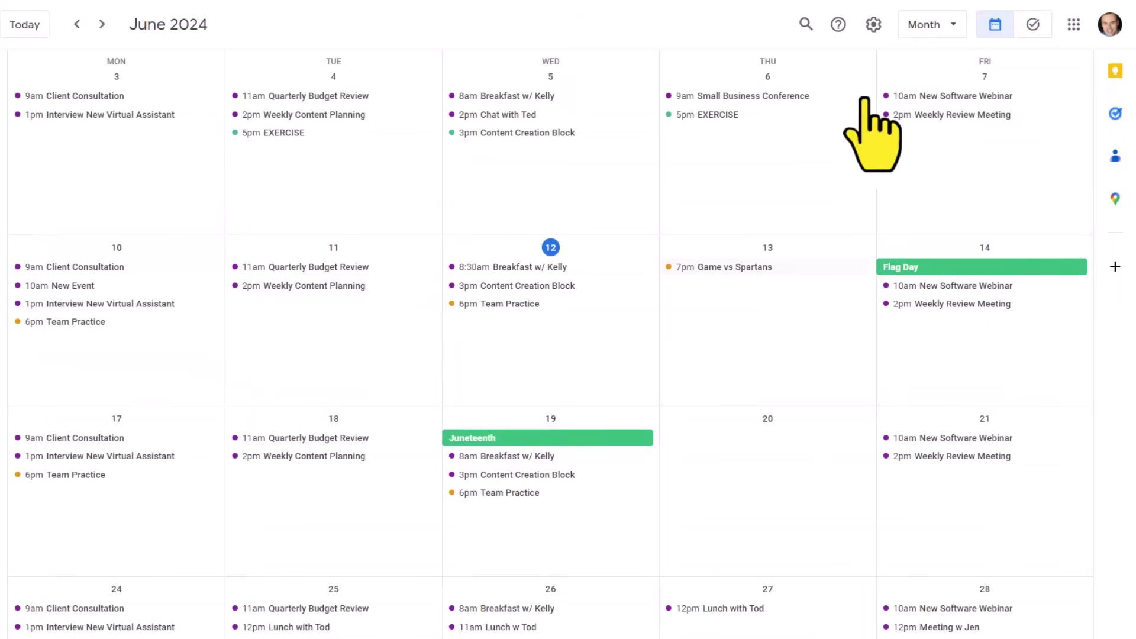
{"action": "left_click", "coordinate": [941, 26]}
{"action": "left_click", "coordinate": [931, 147]}
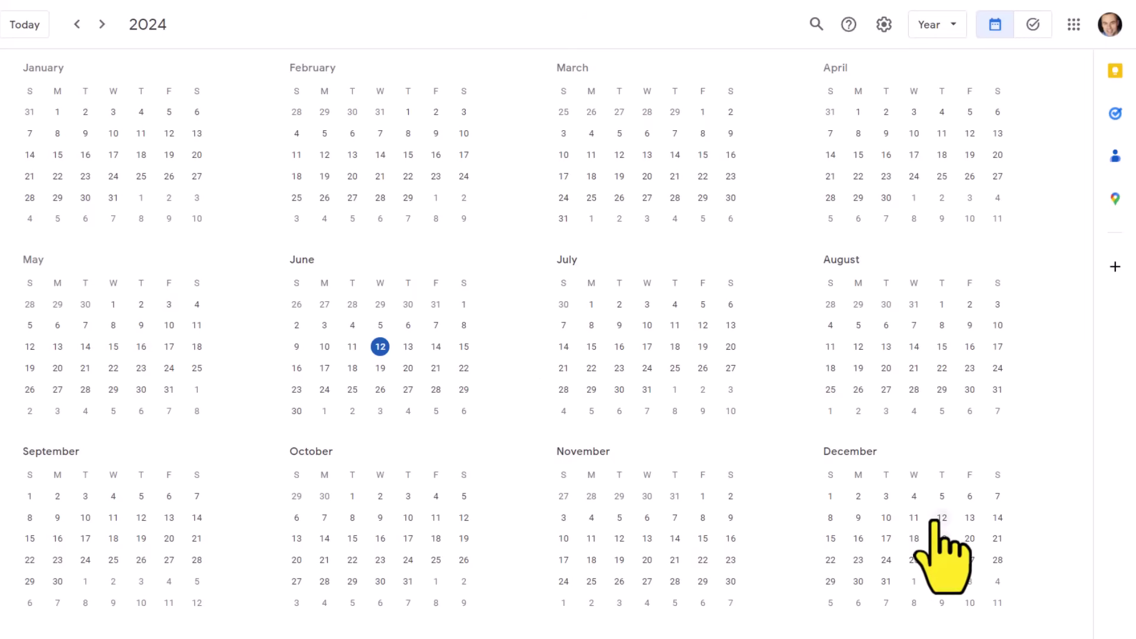
- Switch to the Schedule view listing Jun–Jul 2024 events from June 12
{"action": "left_click", "coordinate": [951, 25]}
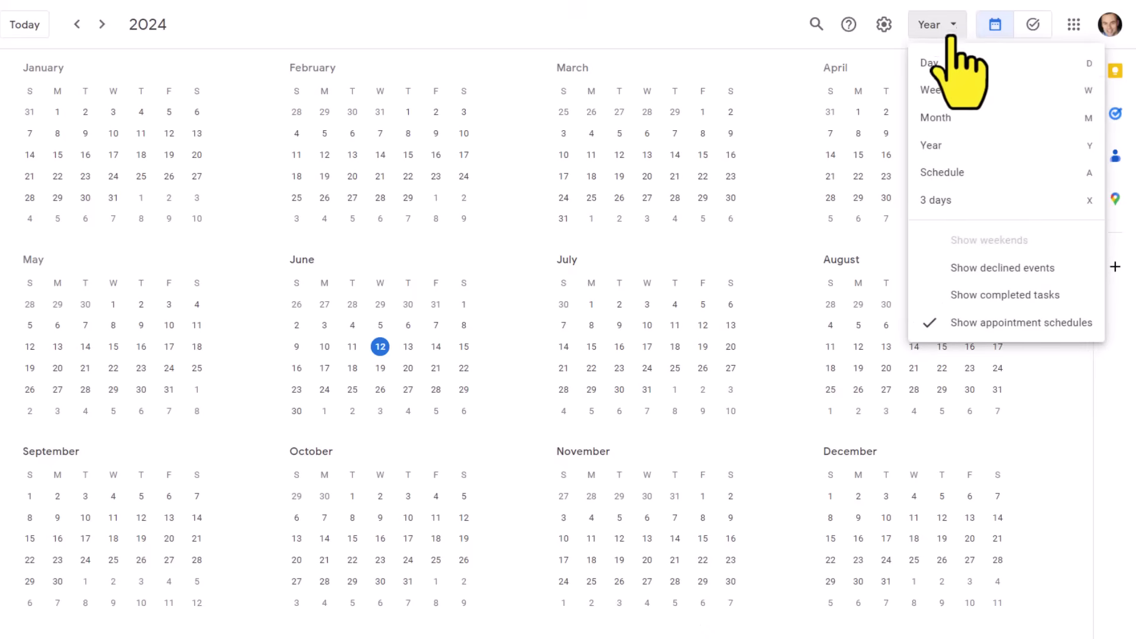
{"action": "left_click", "coordinate": [944, 173]}
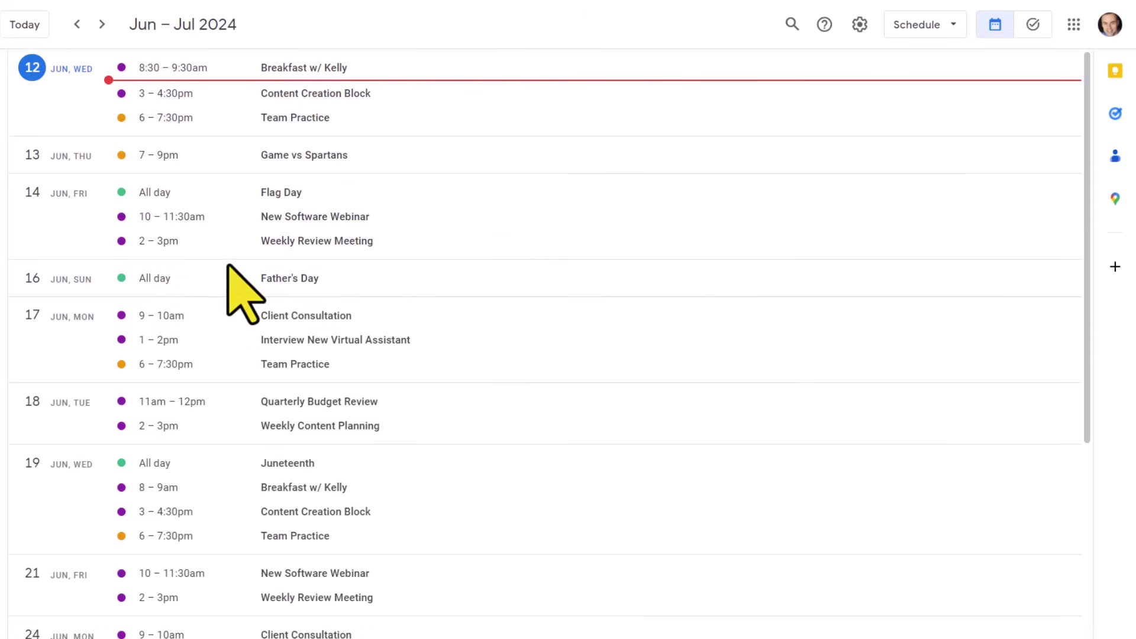
- Scroll the schedule list and view the Breakfast w/ Kelly event details
{"action": "scroll", "coordinate": [240, 293], "scroll_direction": "down", "scroll_amount": 2}
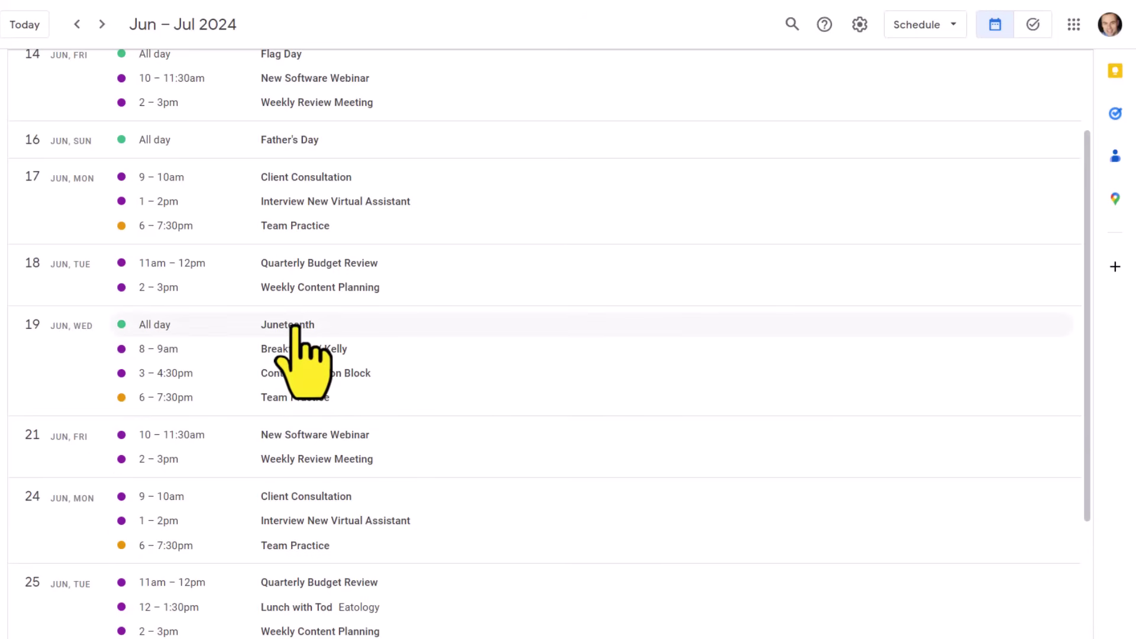
{"action": "left_click", "coordinate": [292, 346]}
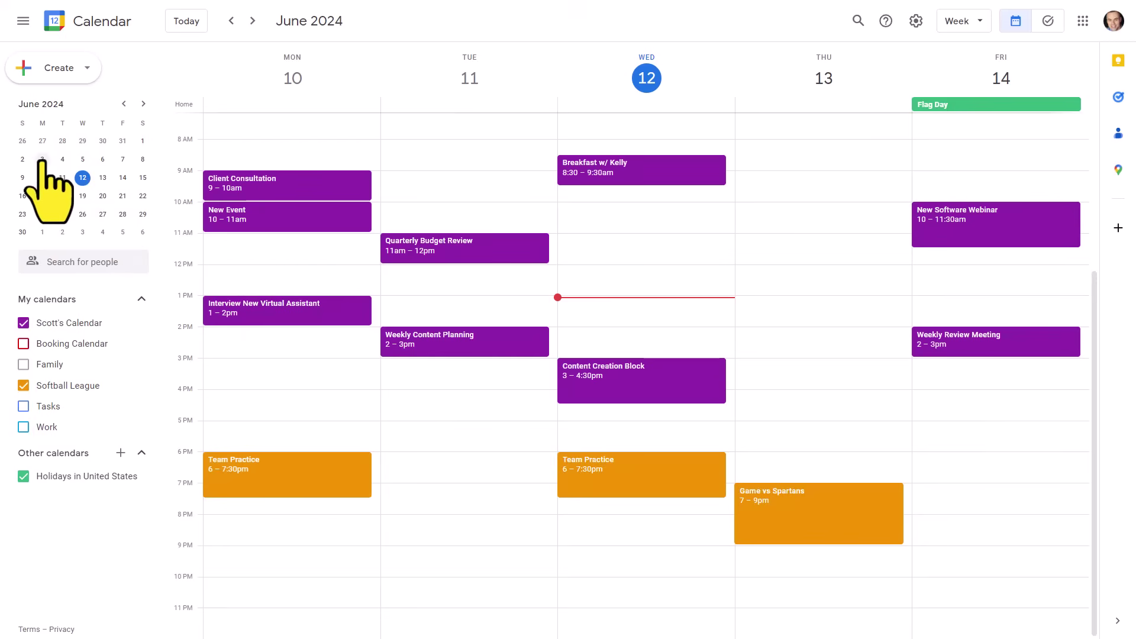
- Show custom spans June 3–6, June 15–16 and June 16–29, then the June 17–21 week
{"action": "left_click_drag", "start_coordinate": [42, 159], "coordinate": [103, 159]}
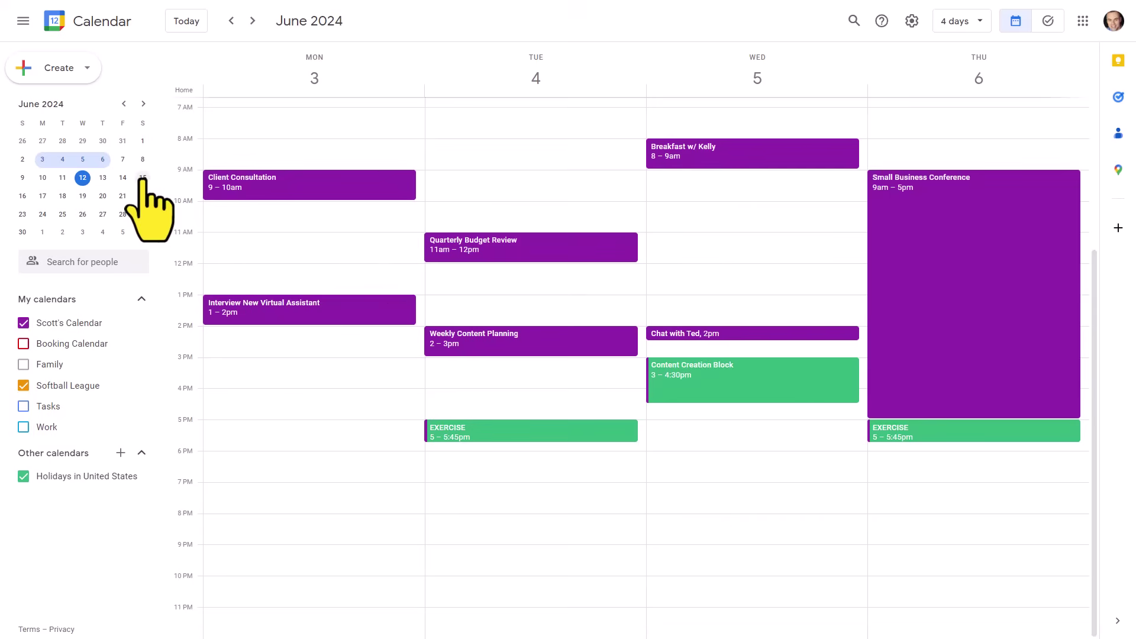
{"action": "left_click_drag", "start_coordinate": [142, 178], "coordinate": [22, 198]}
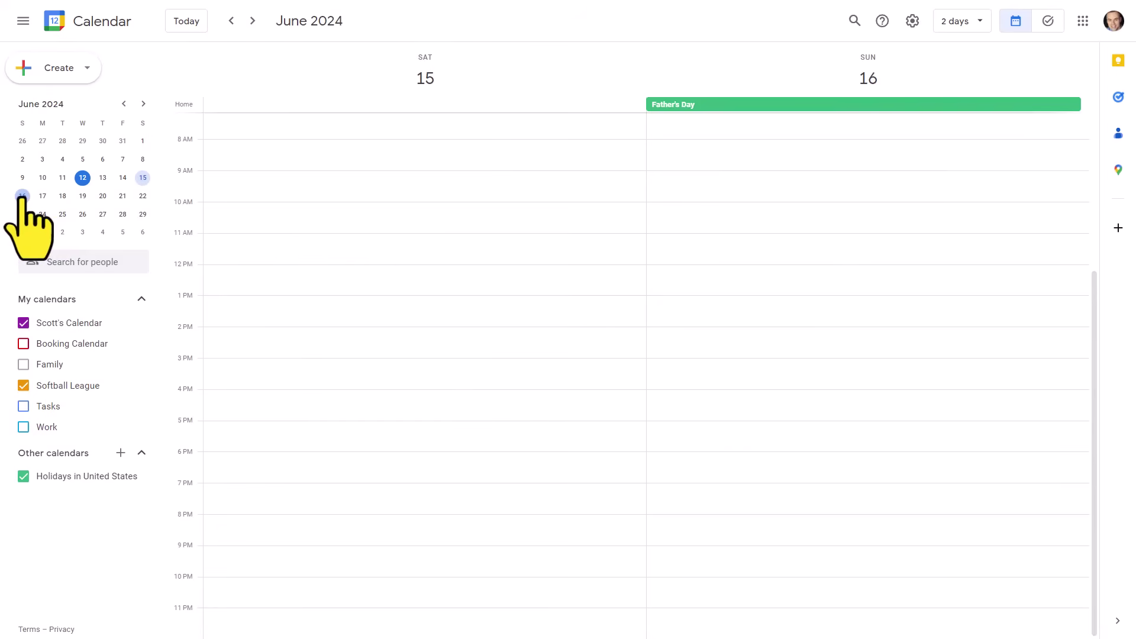
{"action": "left_click_drag", "start_coordinate": [22, 196], "coordinate": [143, 215]}
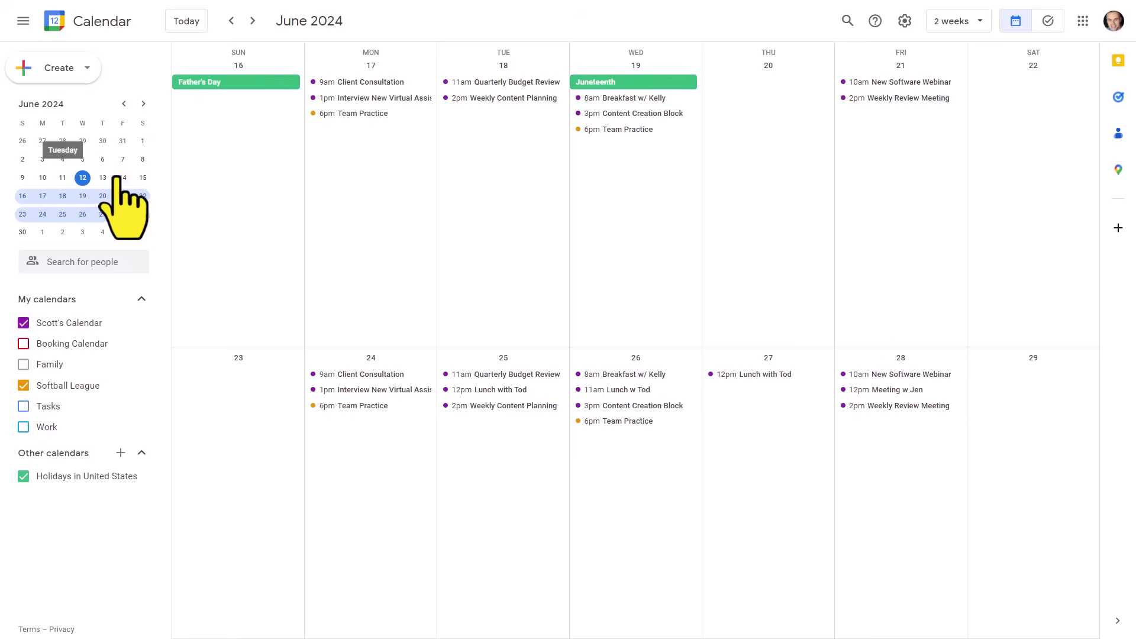
{"action": "key", "text": "w"}
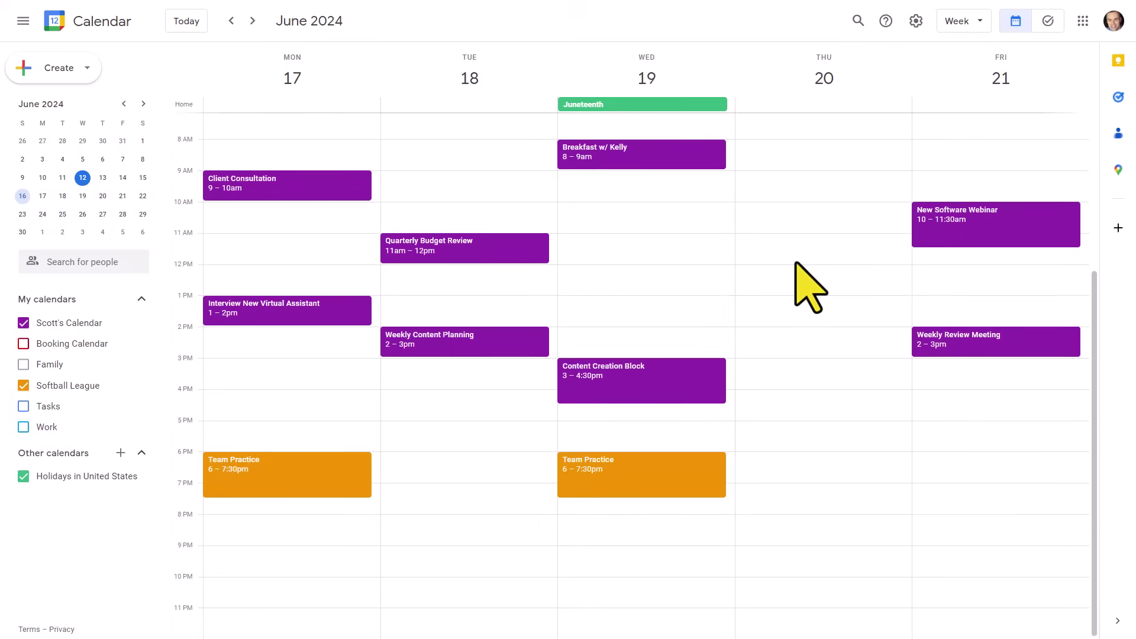
- Jump to next October, then to the week of February 2, 2026, via Go to date
{"action": "key", "text": "g"}
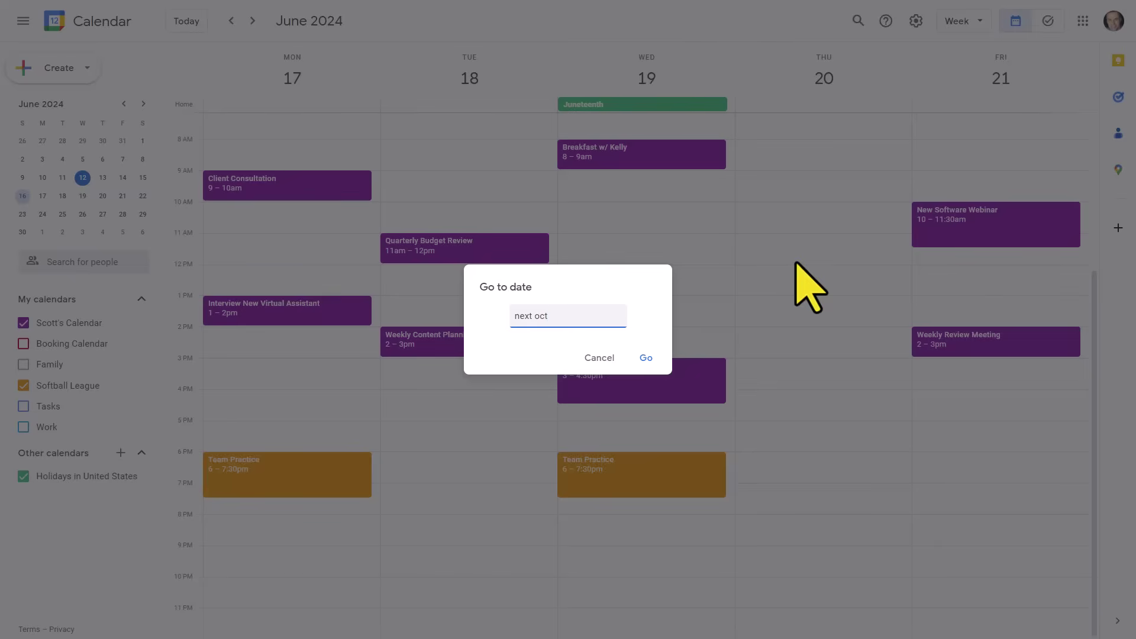
{"action": "key", "text": "Return"}
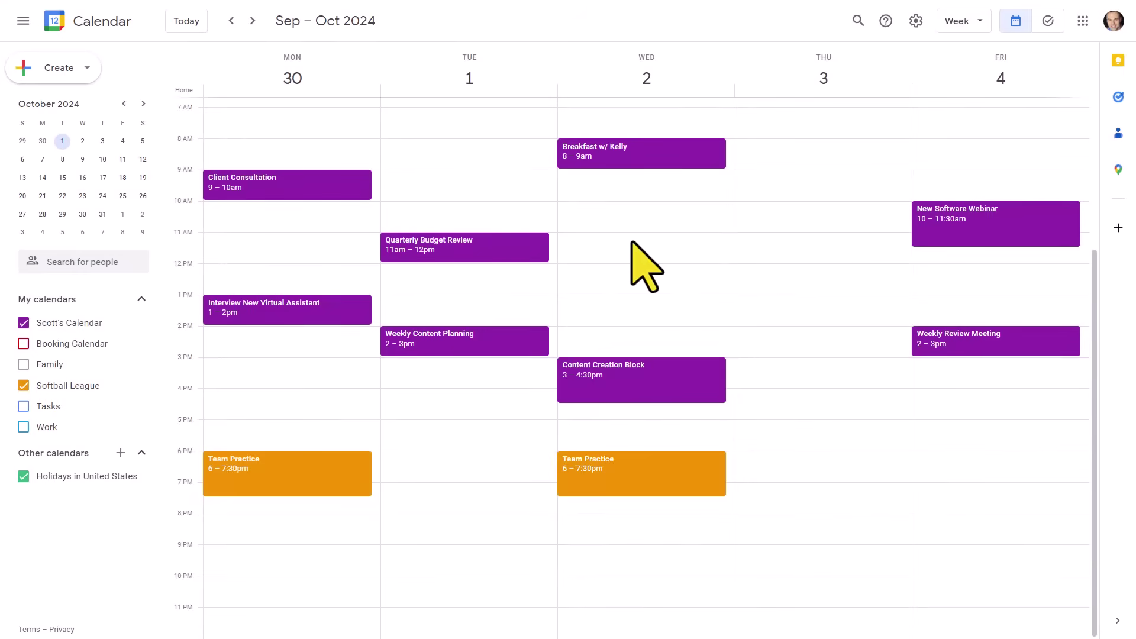
{"action": "key", "text": "g"}
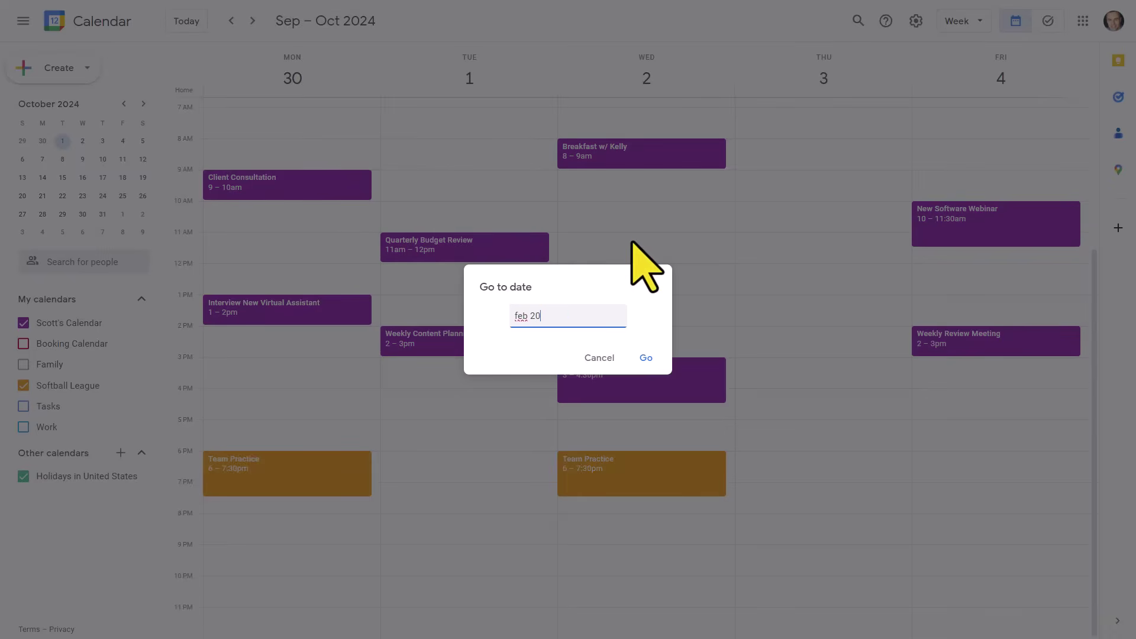
{"action": "key", "text": "Return"}
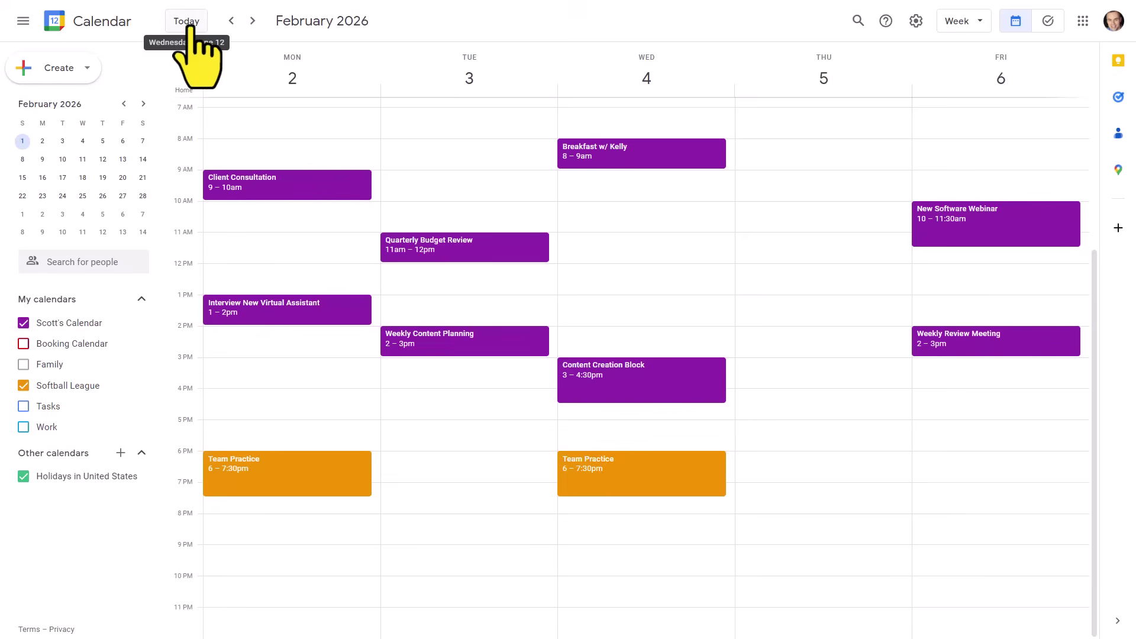
- Return to the June 10–14, 2024 week, then collapse and reopen the sidebar
{"action": "left_click", "coordinate": [193, 24]}
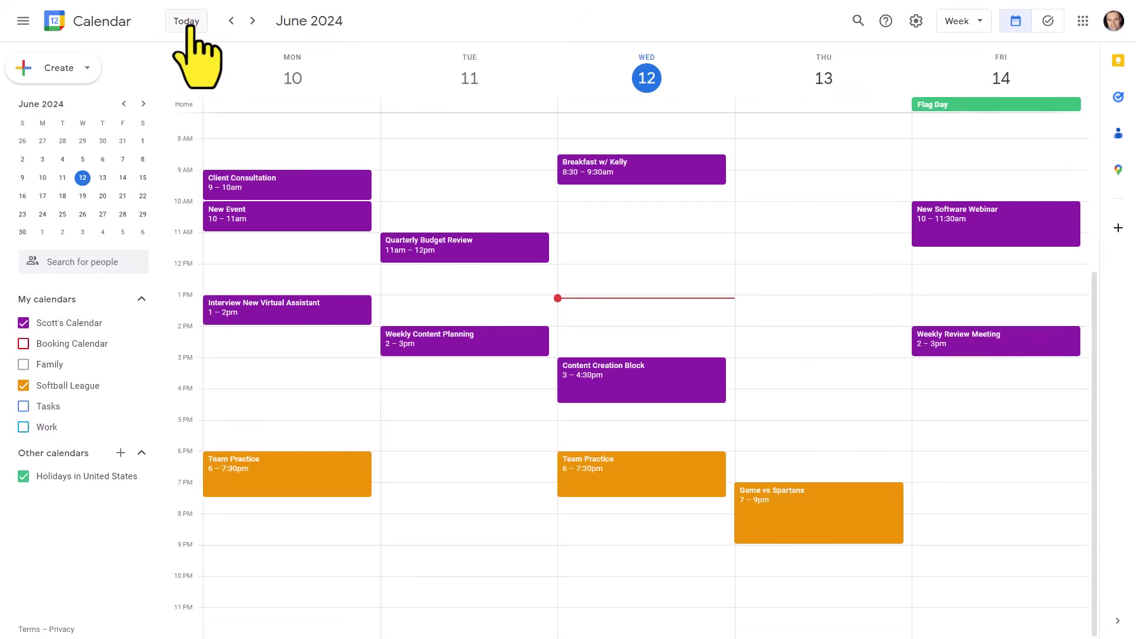
{"action": "left_click", "coordinate": [23, 21]}
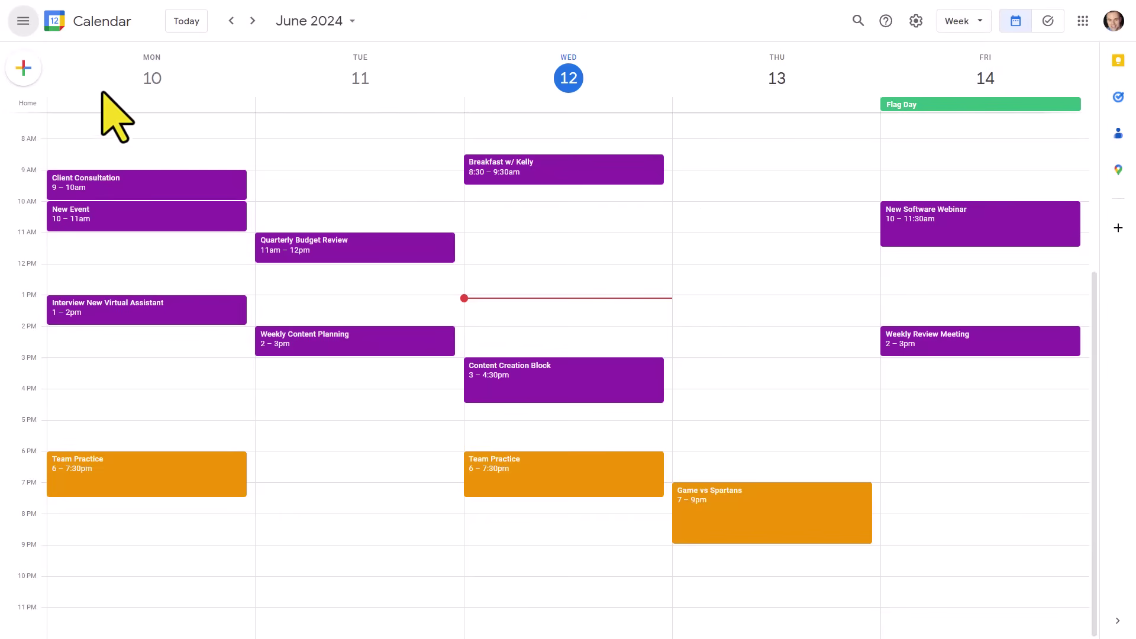
{"action": "left_click", "coordinate": [23, 21]}
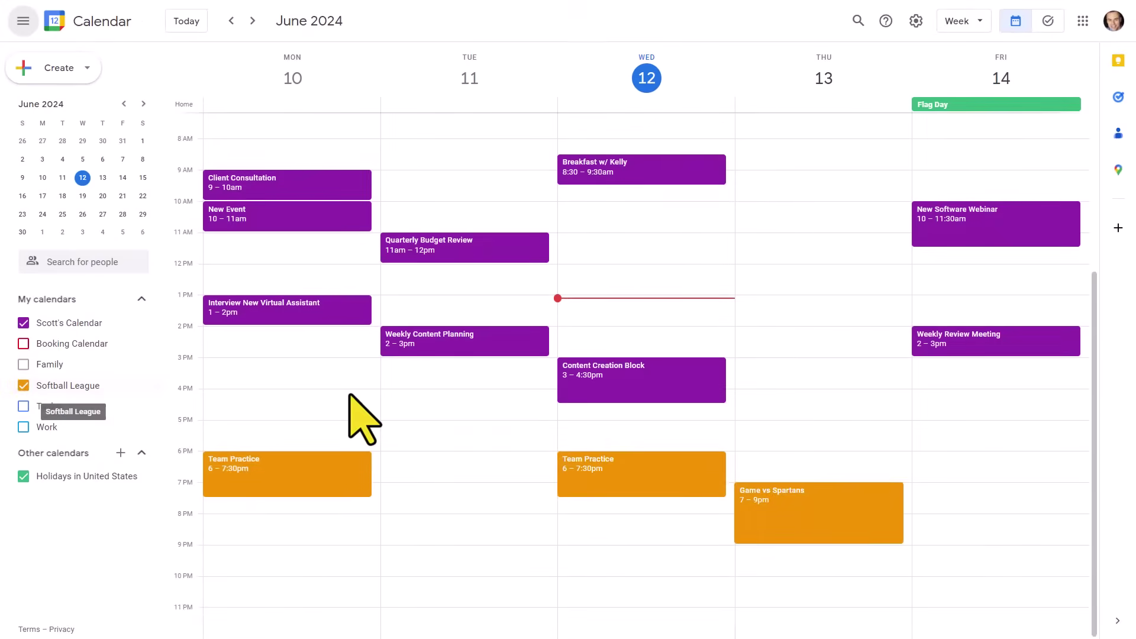
- Uncheck Softball League under My calendars so its events disappear from the week
{"action": "scroll", "coordinate": [349, 395], "scroll_direction": "up", "scroll_amount": 2}
{"action": "scroll", "coordinate": [355, 397], "scroll_direction": "down", "scroll_amount": 2}
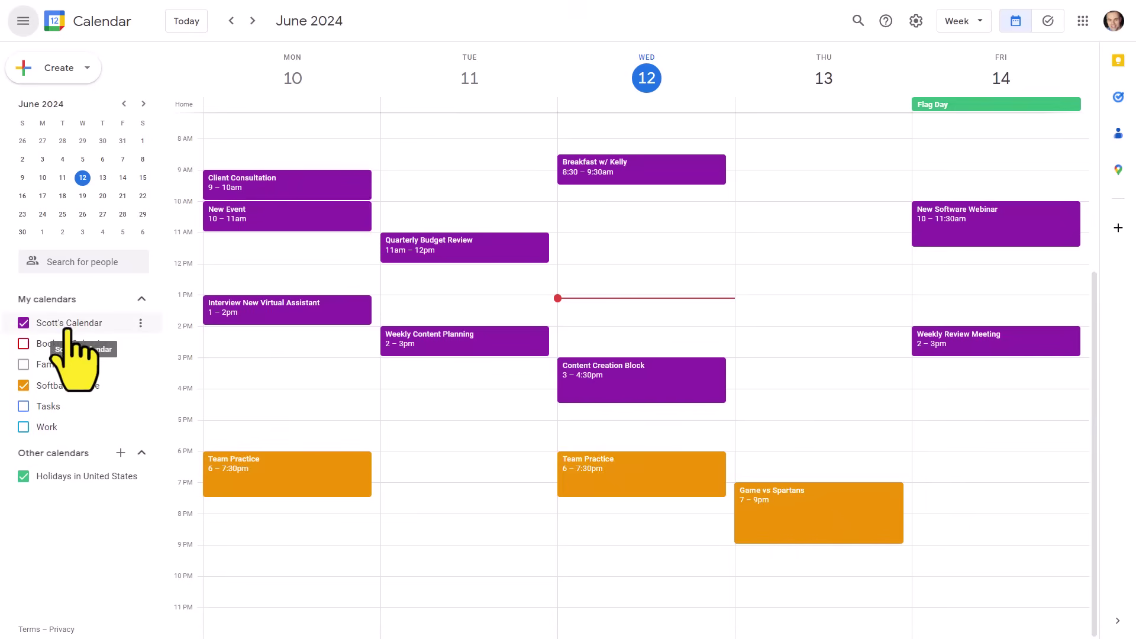
{"action": "left_click", "coordinate": [23, 385]}
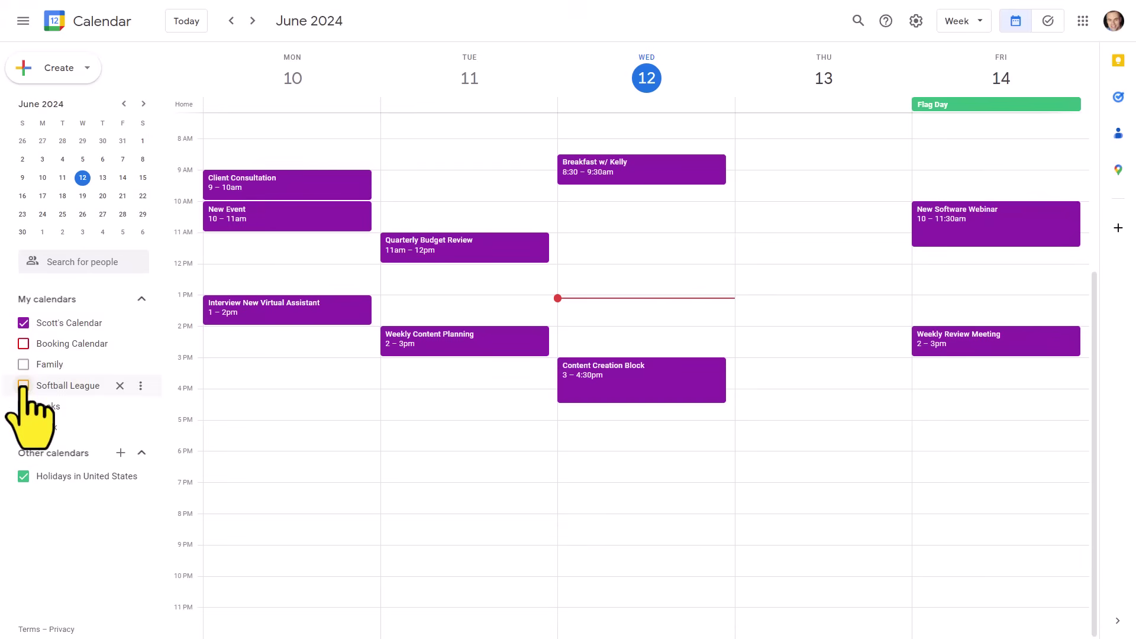
{"action": "scroll", "coordinate": [355, 476], "scroll_direction": "up", "scroll_amount": 1}
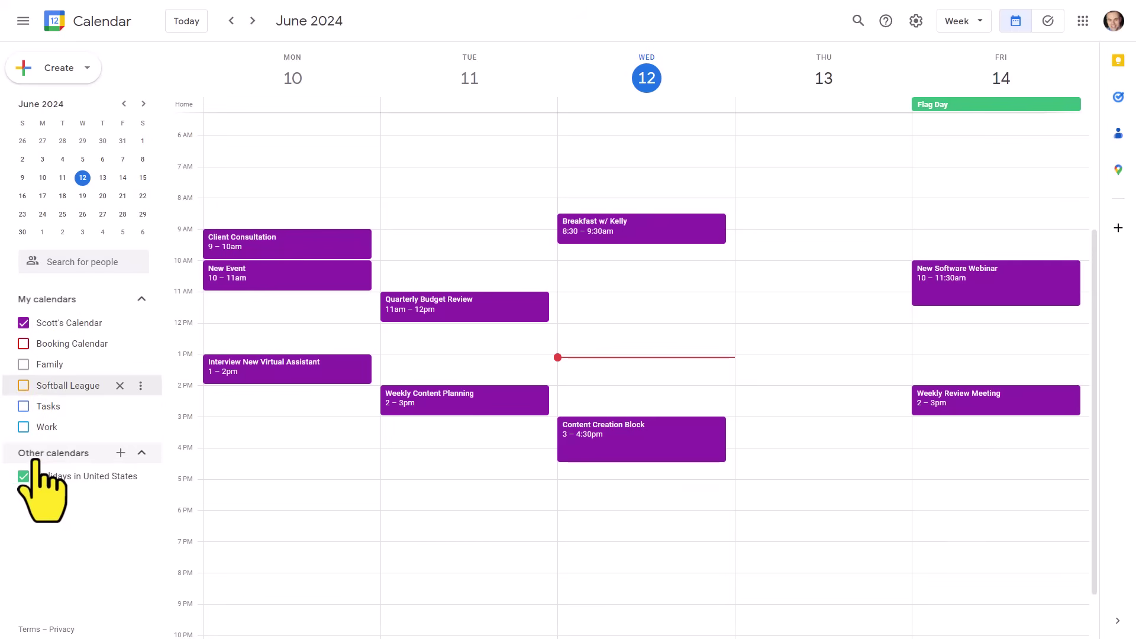
- Create a new calendar named 'Pickleball' from the Other calendars add menu
{"action": "left_click", "coordinate": [121, 453]}
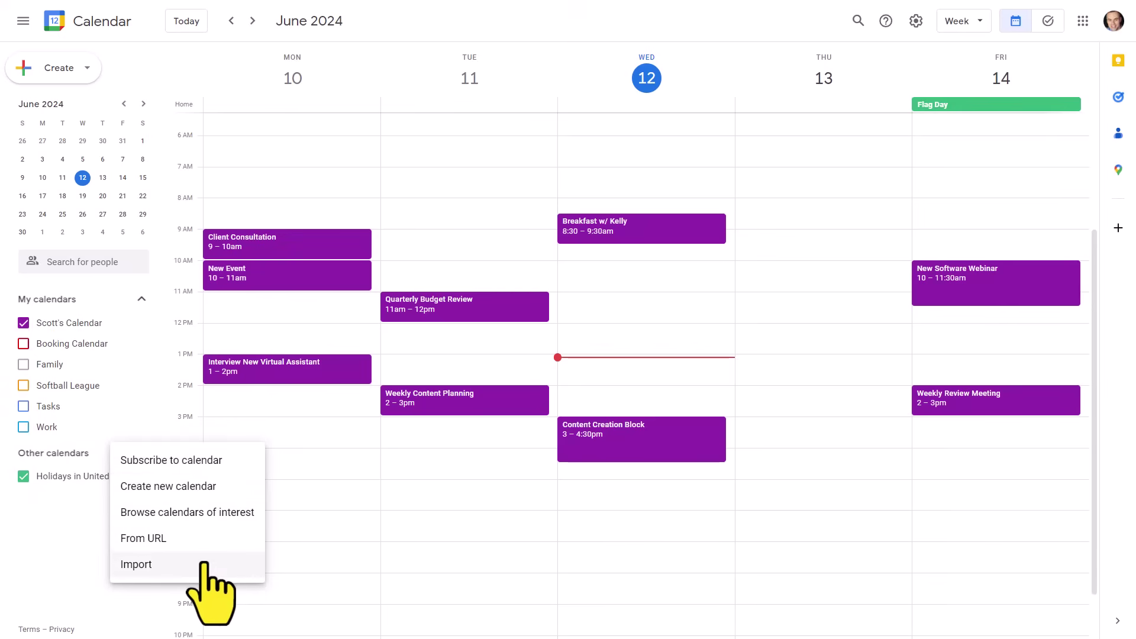
{"action": "left_click", "coordinate": [145, 490]}
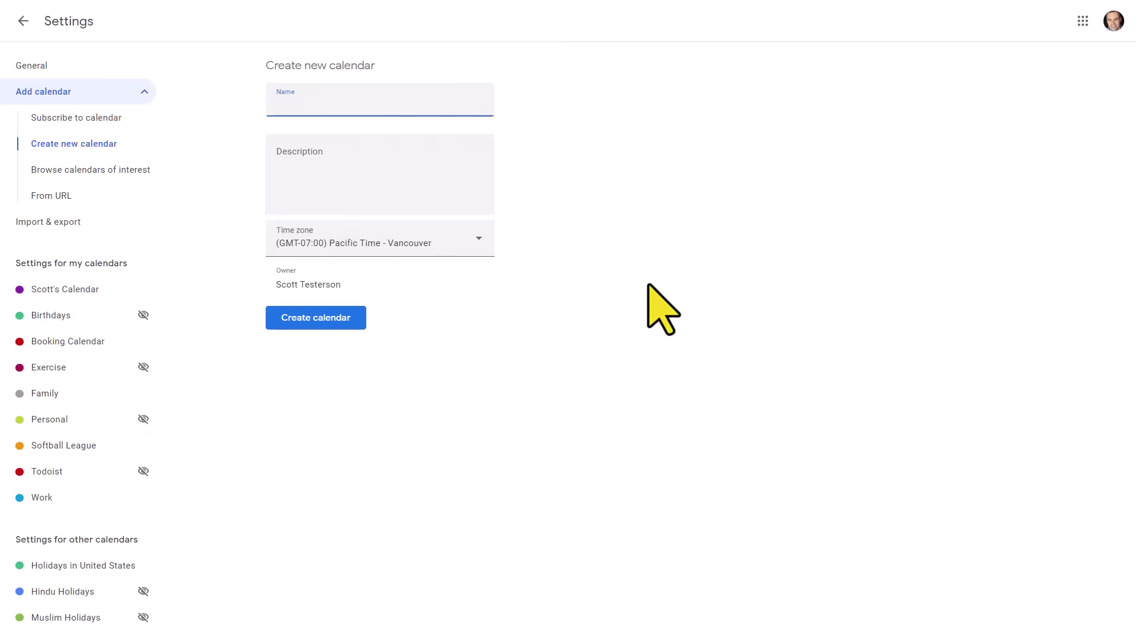
{"action": "left_click", "coordinate": [310, 105]}
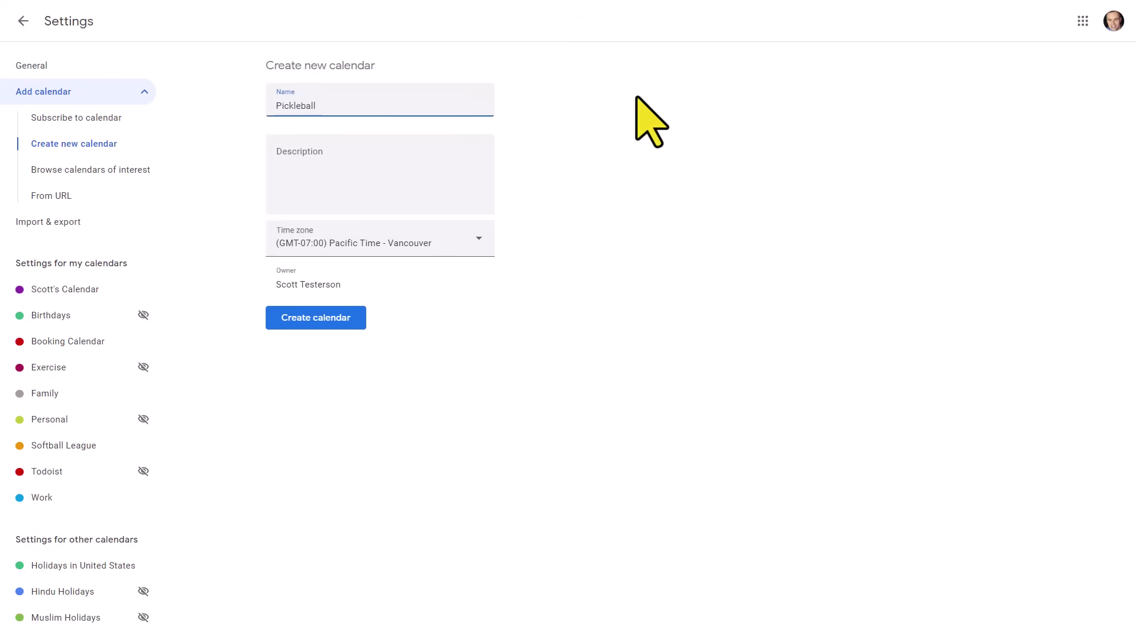
{"action": "left_click", "coordinate": [626, 112]}
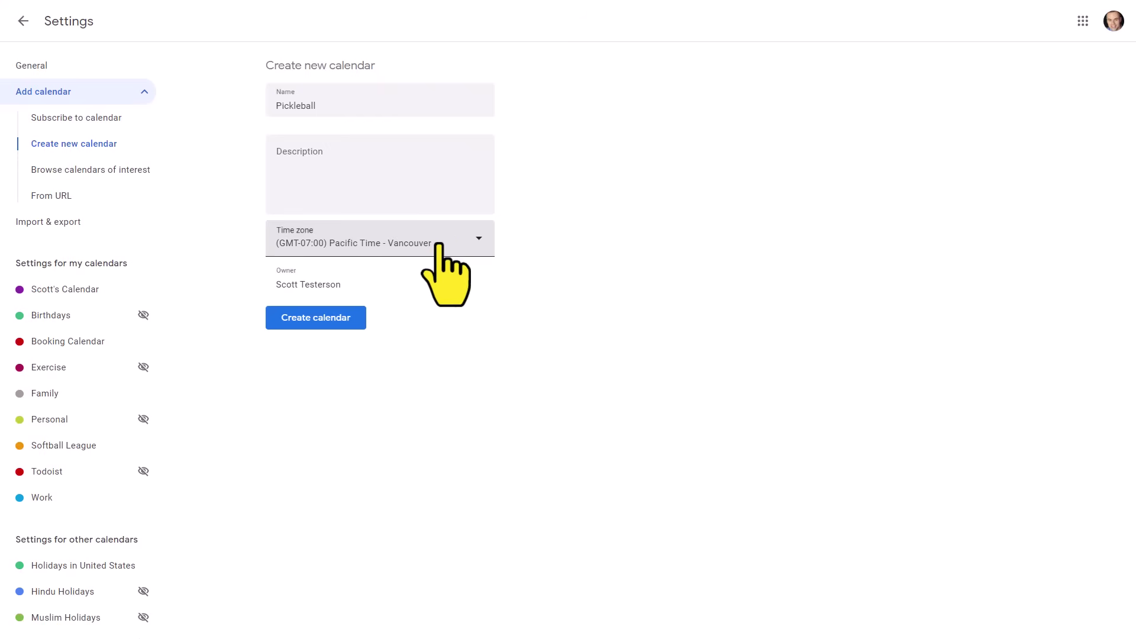
{"action": "left_click", "coordinate": [318, 320]}
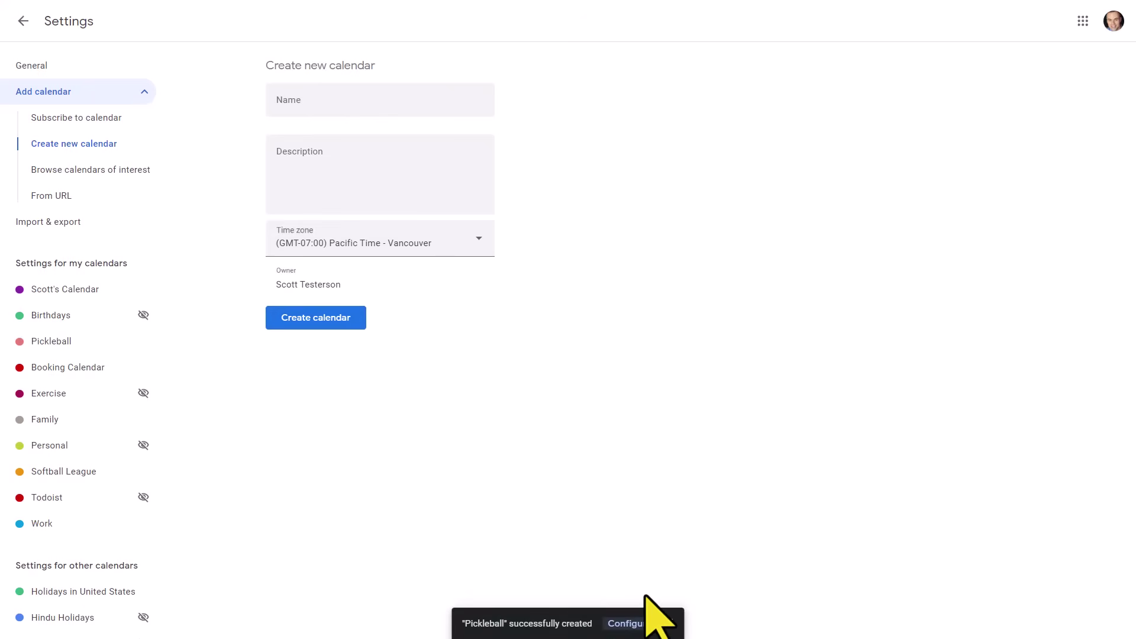
- Leave Settings and draft a Wednesday 11am event to check which calendars it can join
{"action": "left_click", "coordinate": [24, 20]}
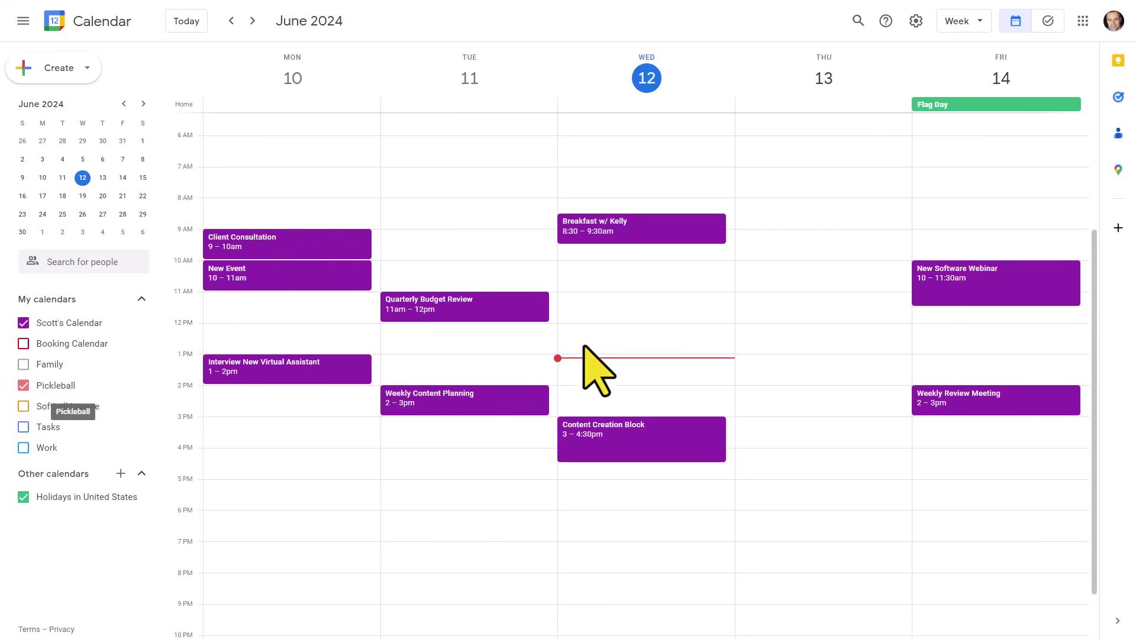
{"action": "left_click", "coordinate": [628, 299]}
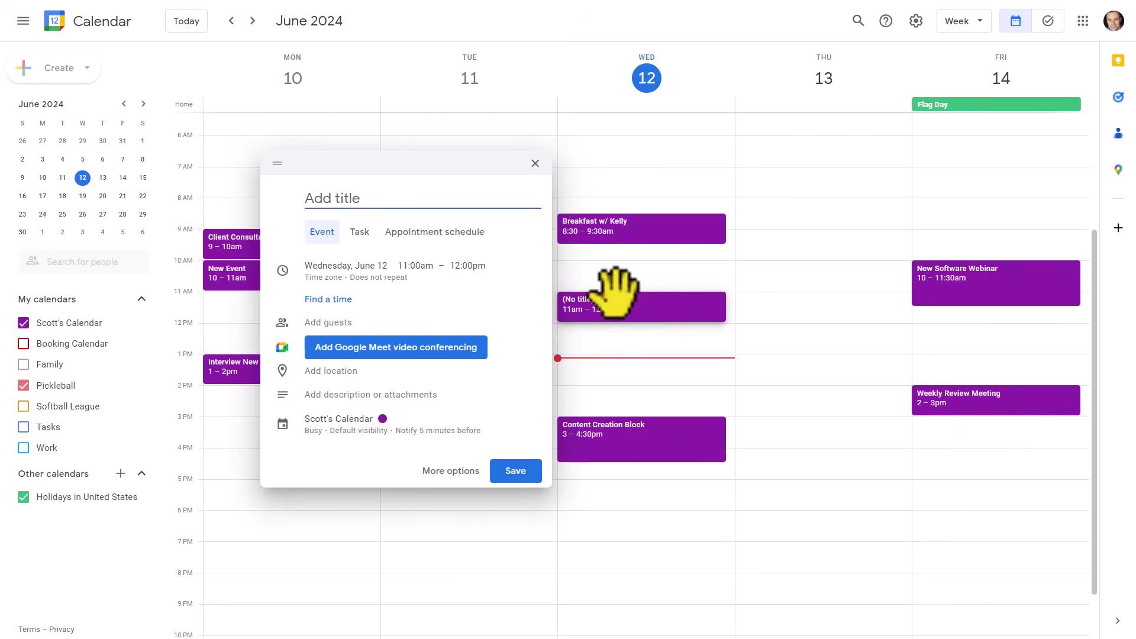
{"action": "left_click", "coordinate": [340, 418]}
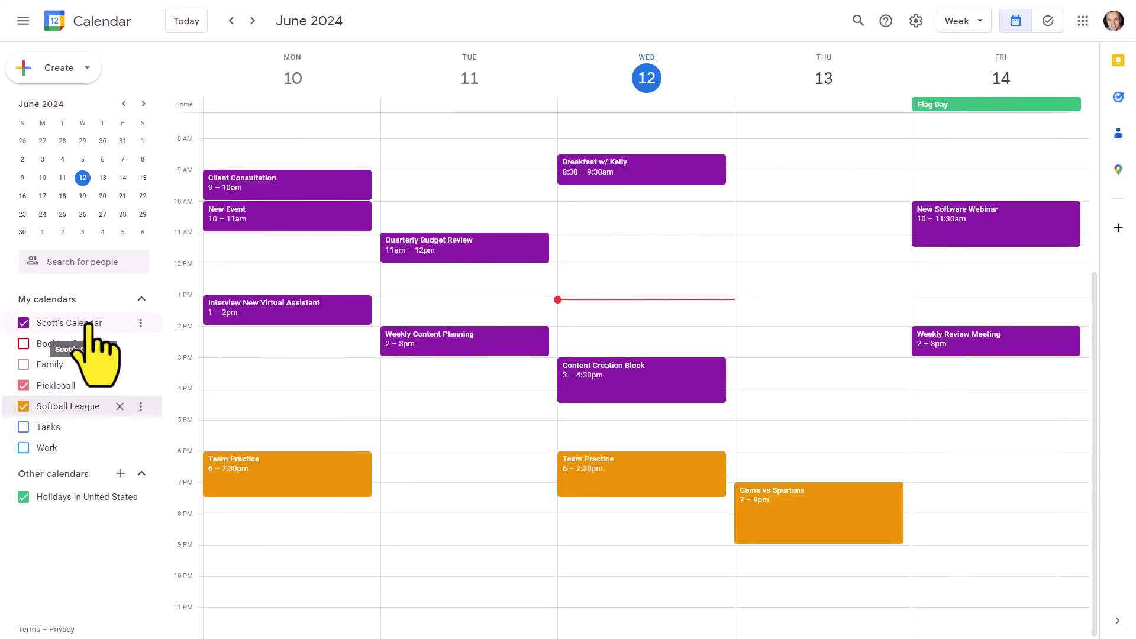
- Change the Softball League calendar's colour to mustard yellow
{"action": "left_click", "coordinate": [140, 406]}
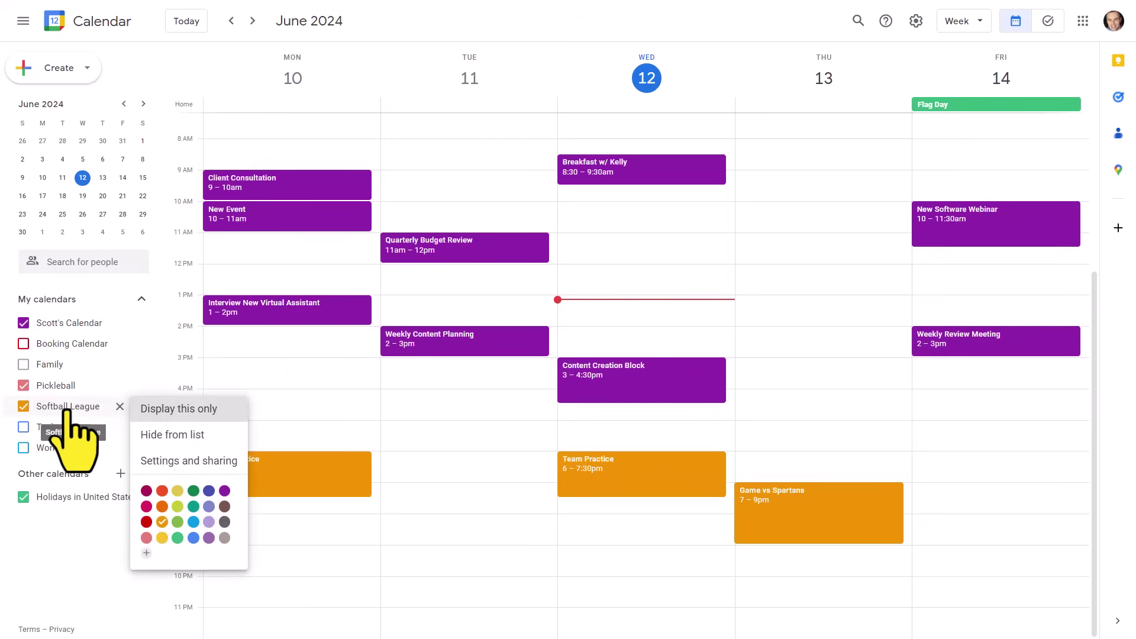
{"action": "left_click", "coordinate": [177, 491]}
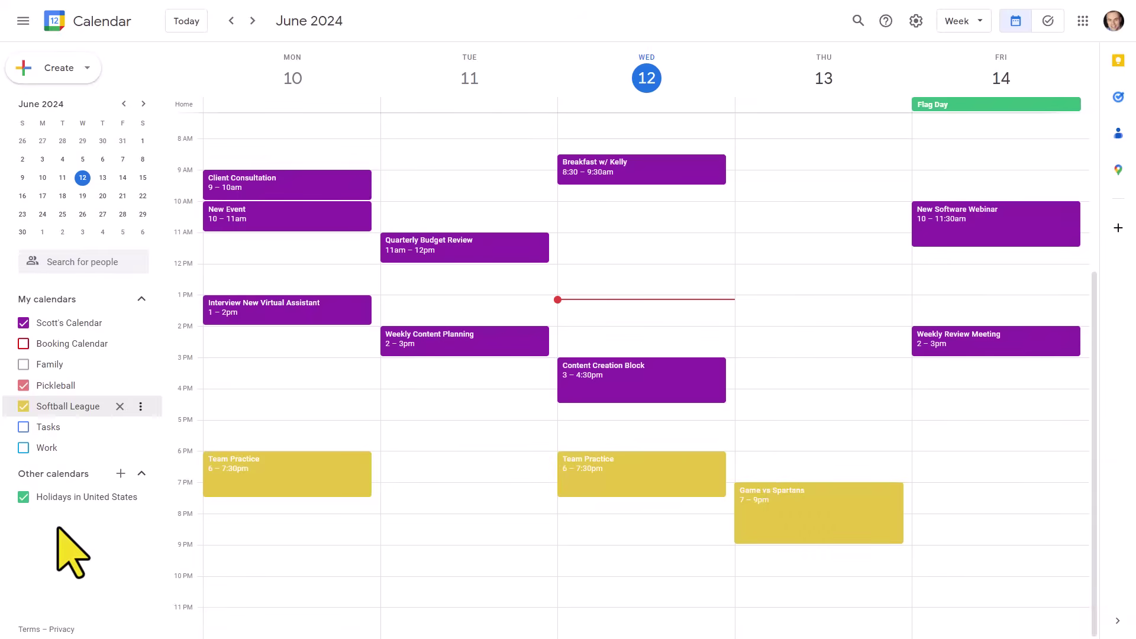
- Open Browse calendars of interest, expand and collapse the country holiday list, and scroll down
{"action": "left_click", "coordinate": [120, 473]}
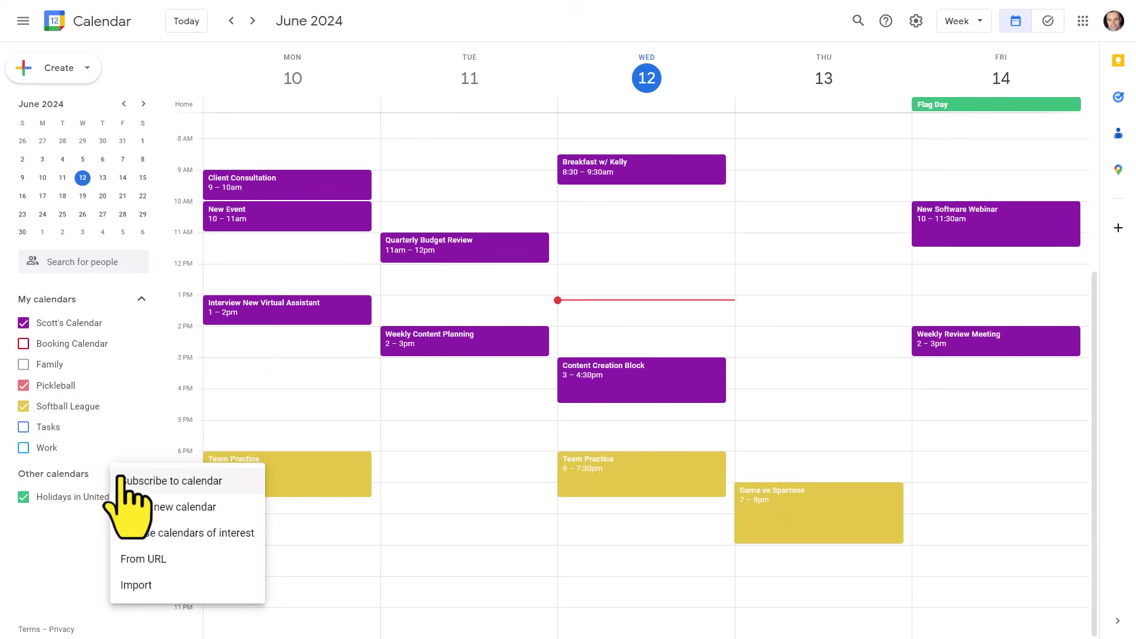
{"action": "left_click", "coordinate": [187, 534]}
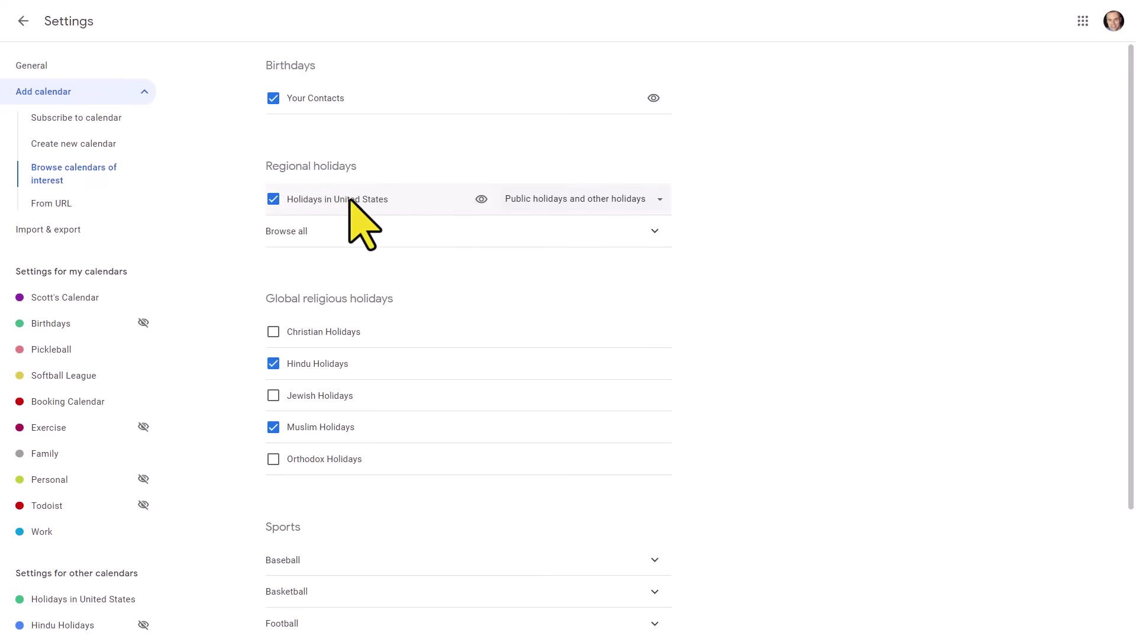
{"action": "left_click", "coordinate": [650, 233]}
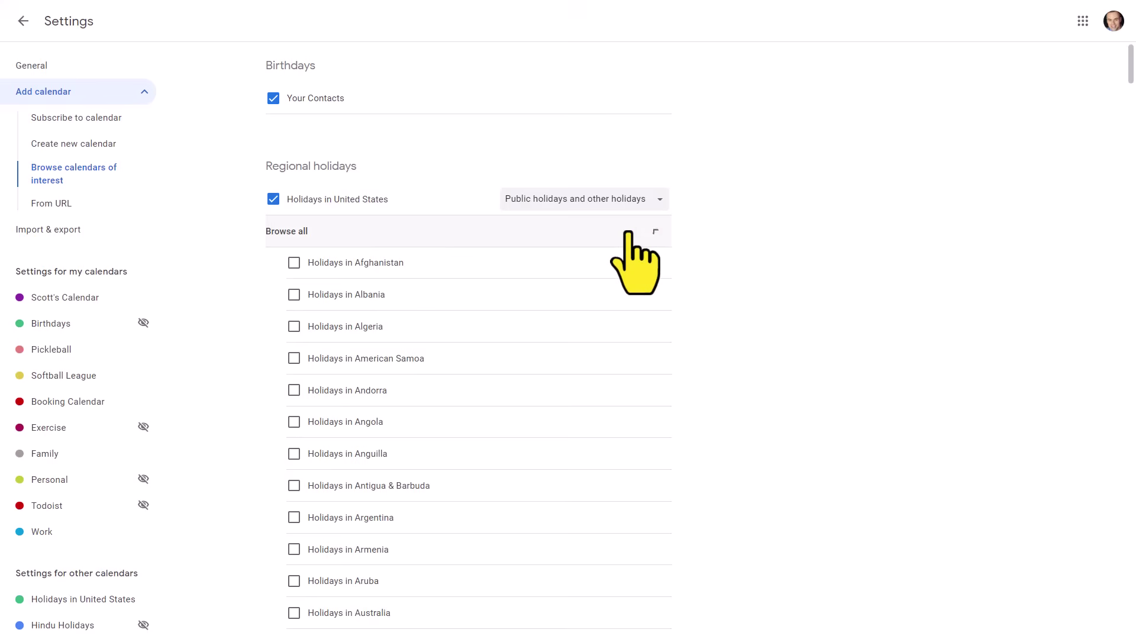
{"action": "left_click", "coordinate": [653, 232]}
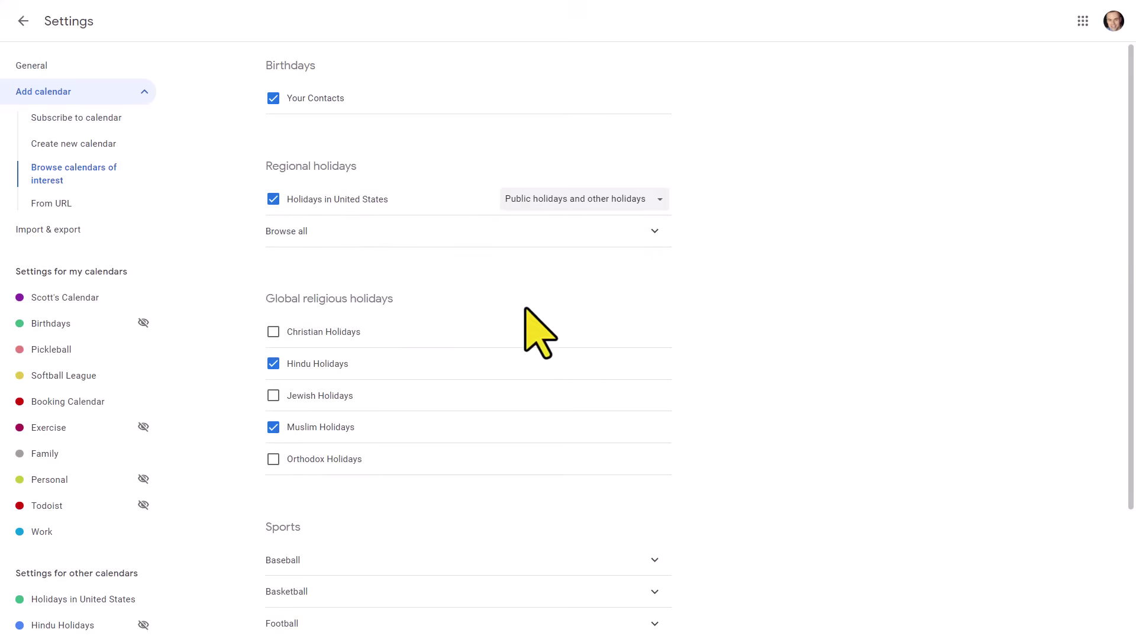
{"action": "scroll", "coordinate": [463, 386], "scroll_direction": "down", "scroll_amount": 3}
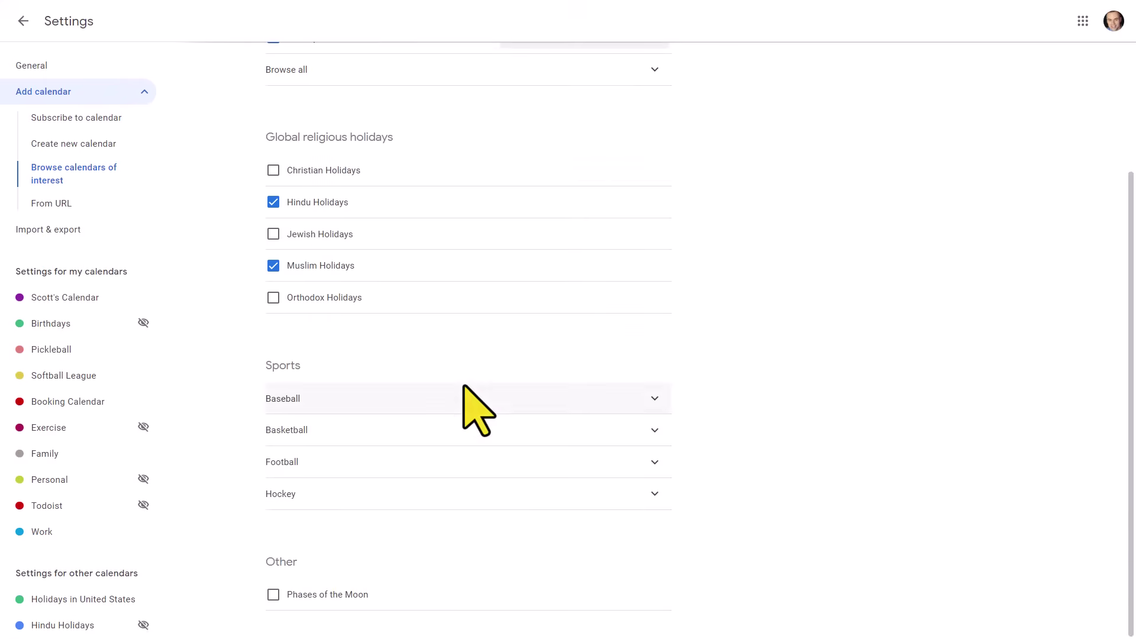